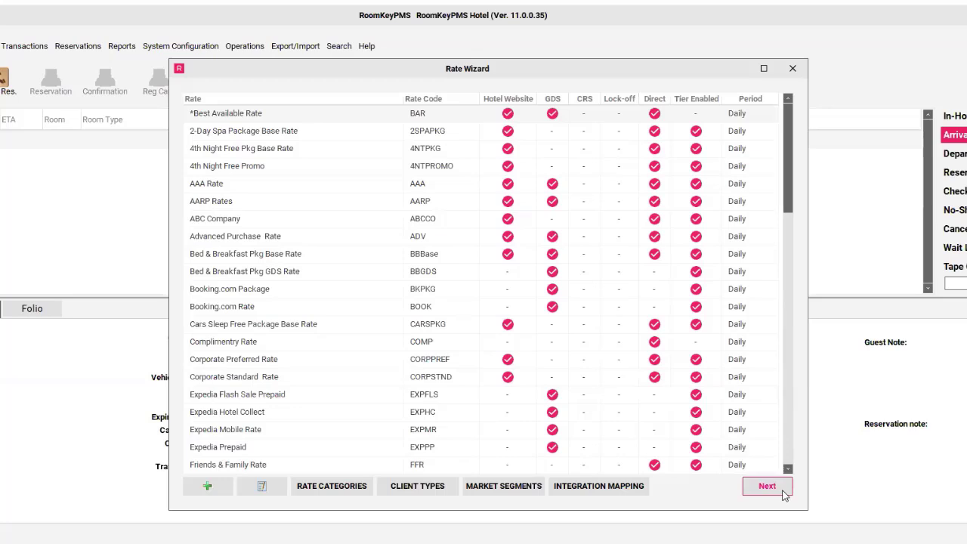
Open the *Best Available Rate in the Rate Wizard and set both the start and end dates to 6/22/2024.
left_click(767, 486)
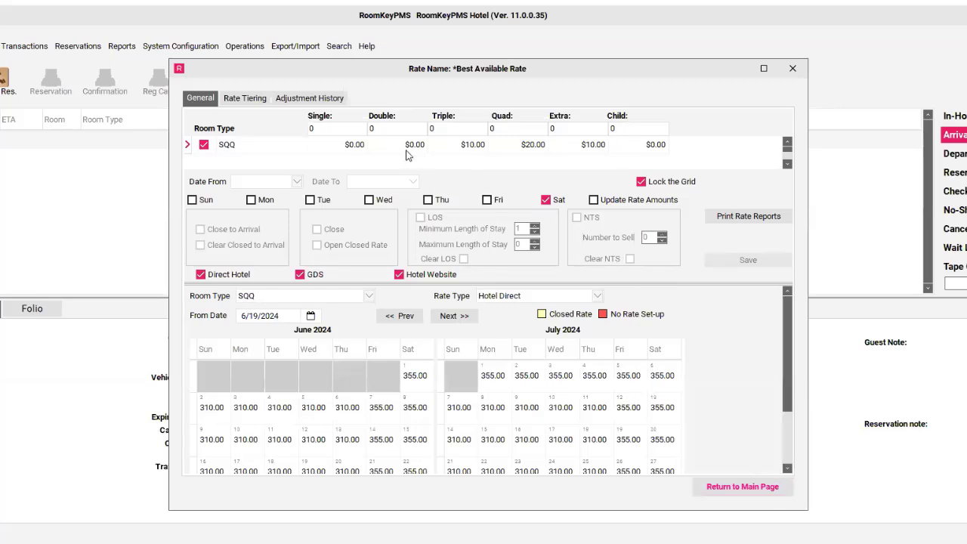
left_click(298, 183)
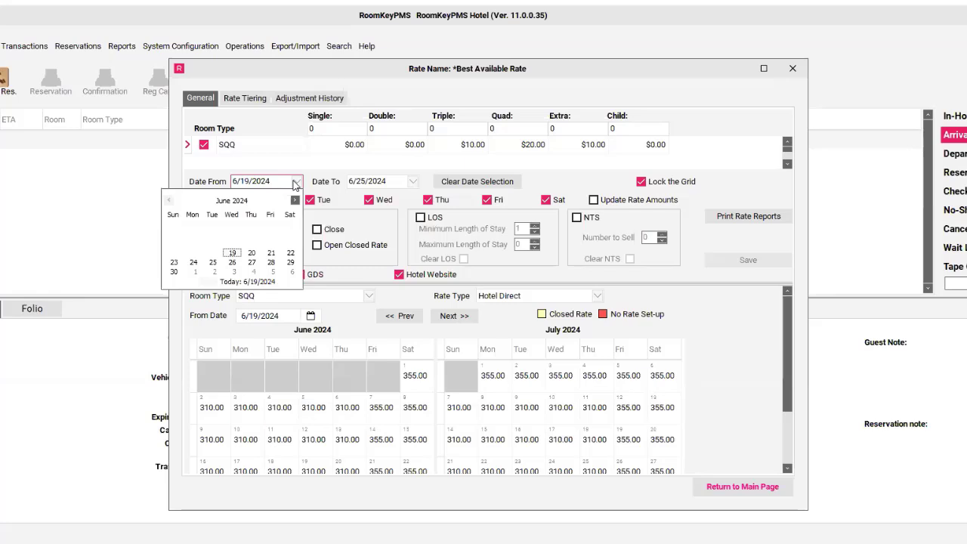
left_click(291, 254)
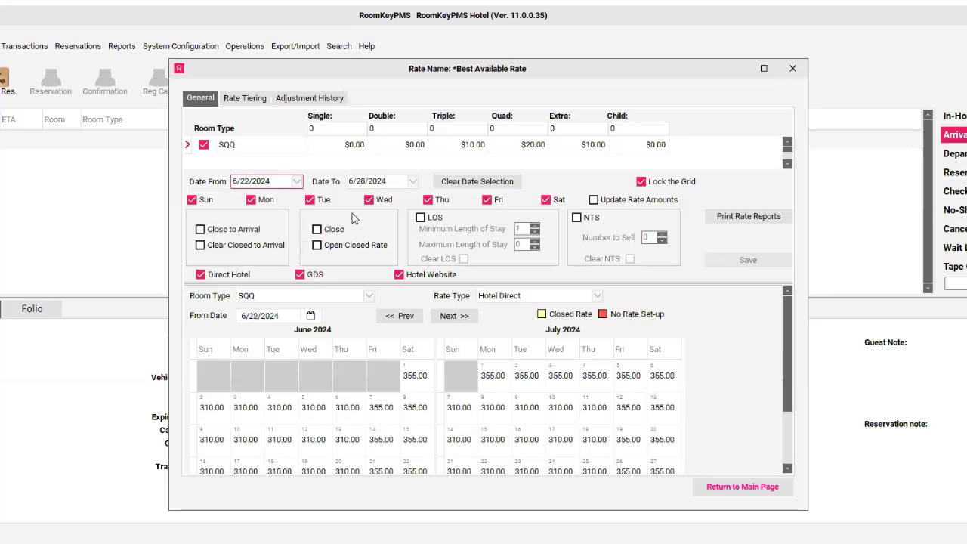
left_click(412, 182)
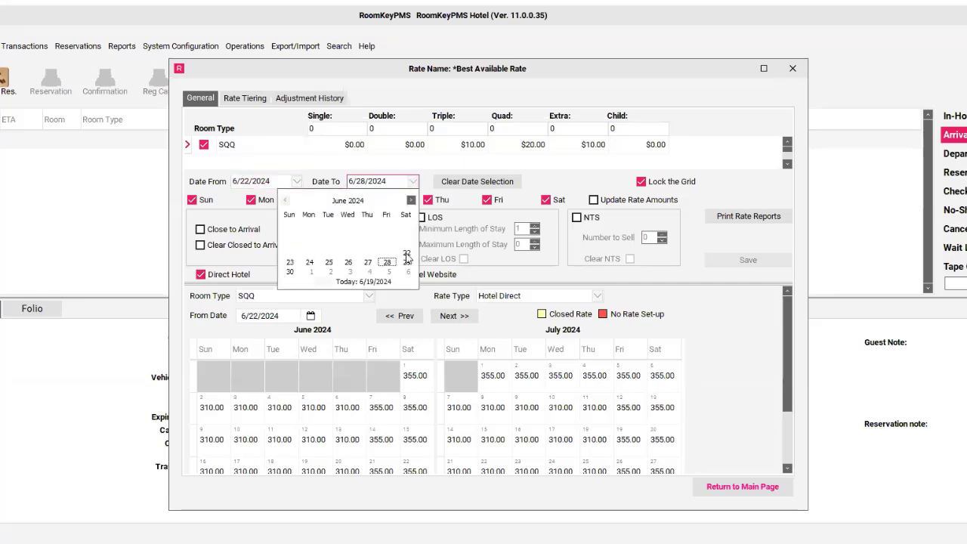
left_click(407, 254)
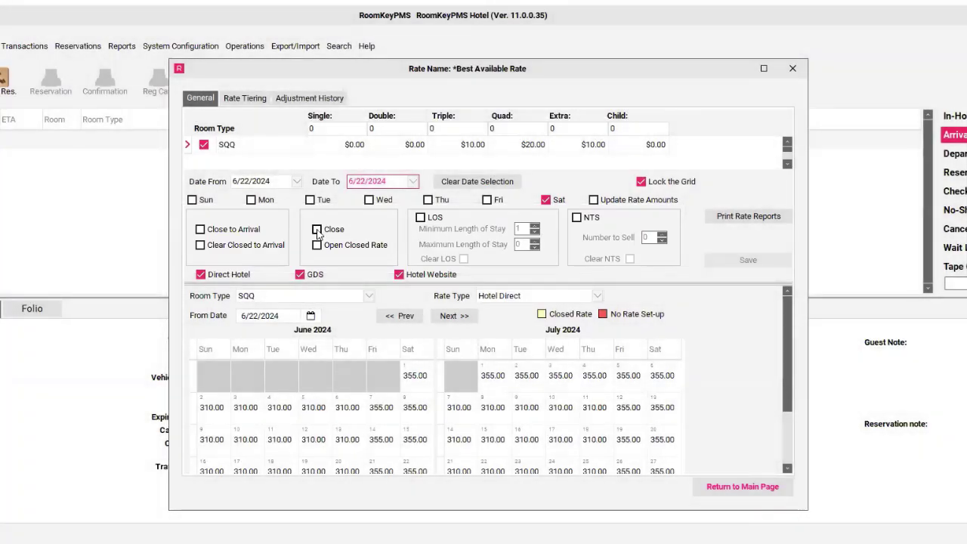
Close the SQQ rate for the selected date and save the change to all tiered rate plans as well.
left_click(317, 229)
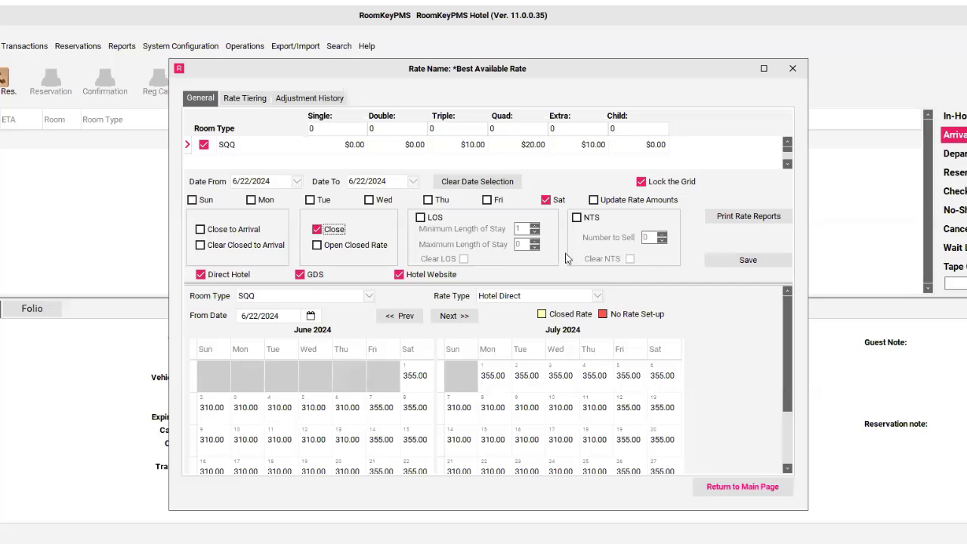
left_click(750, 261)
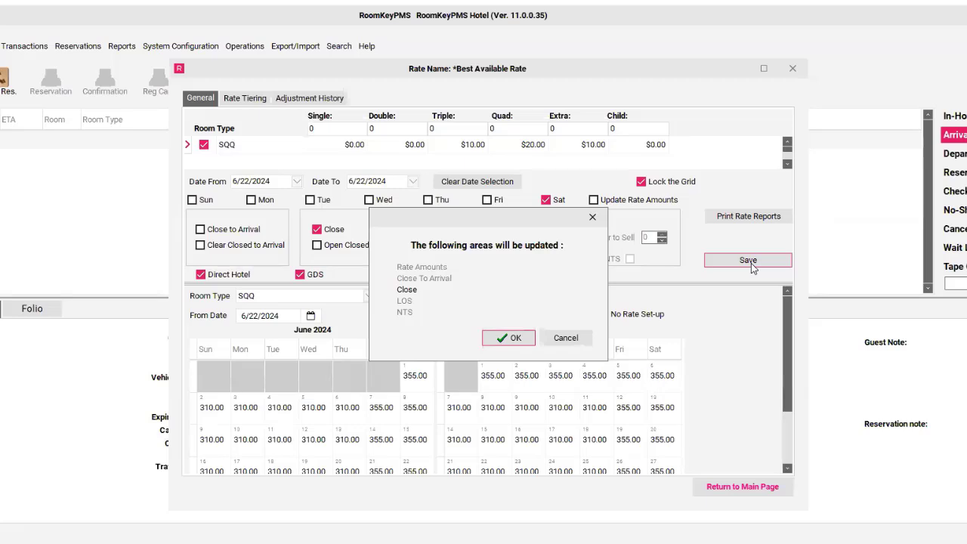
left_click(522, 338)
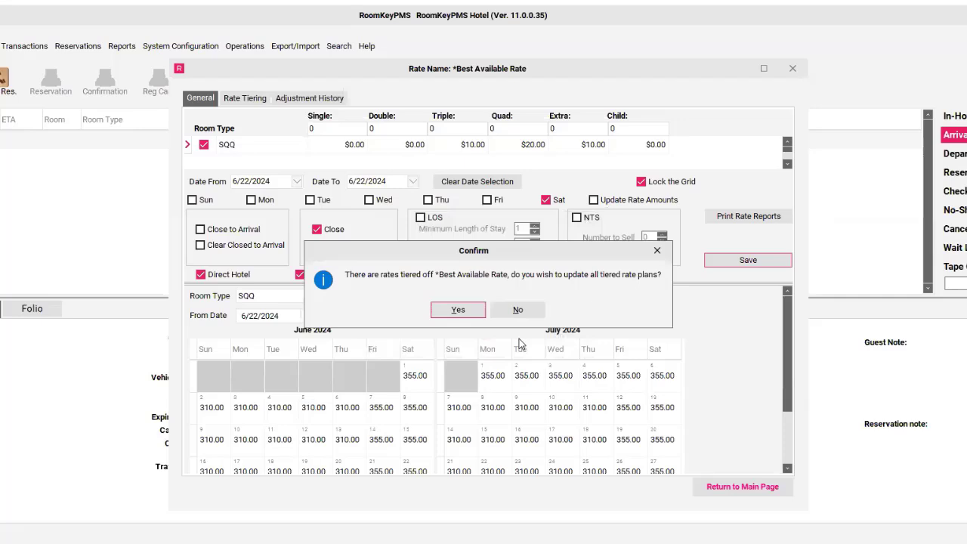
left_click(458, 310)
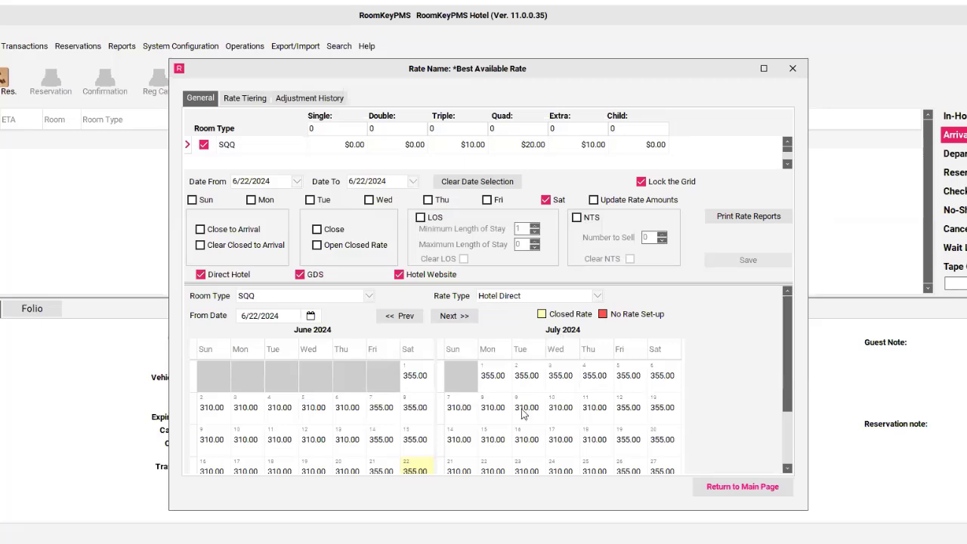
Check June 22 in the rate calendar, view that day's rate details and close them.
left_click(787, 470)
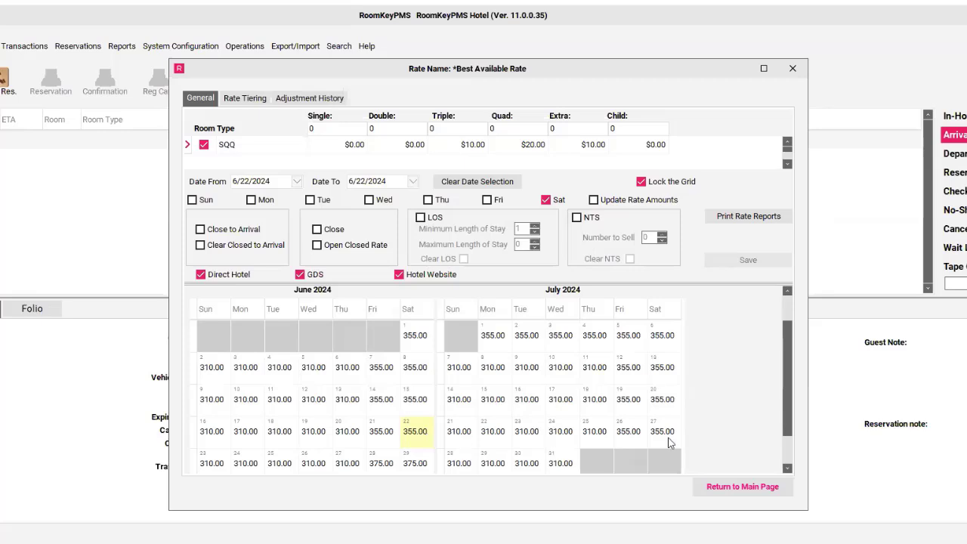
left_click(788, 292)
left_click(787, 294)
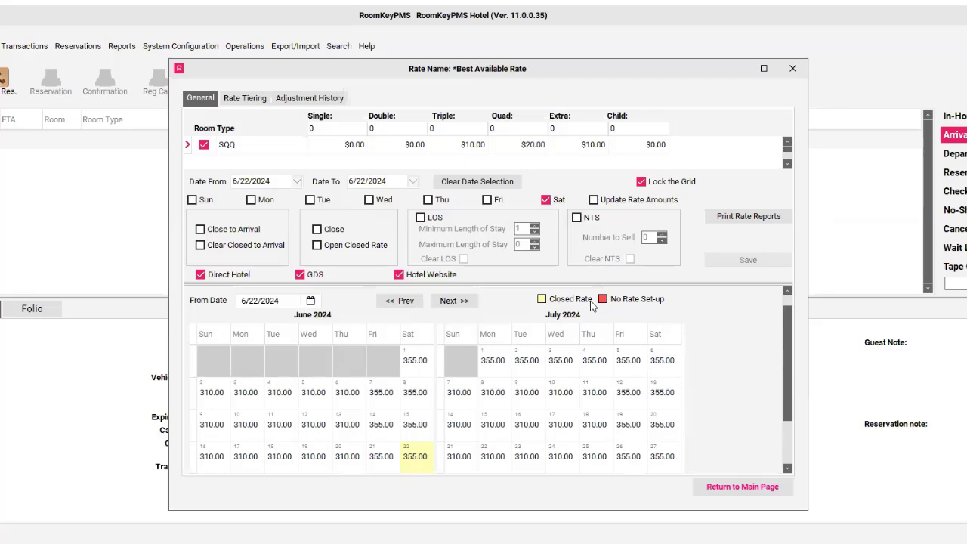
double_click(414, 457)
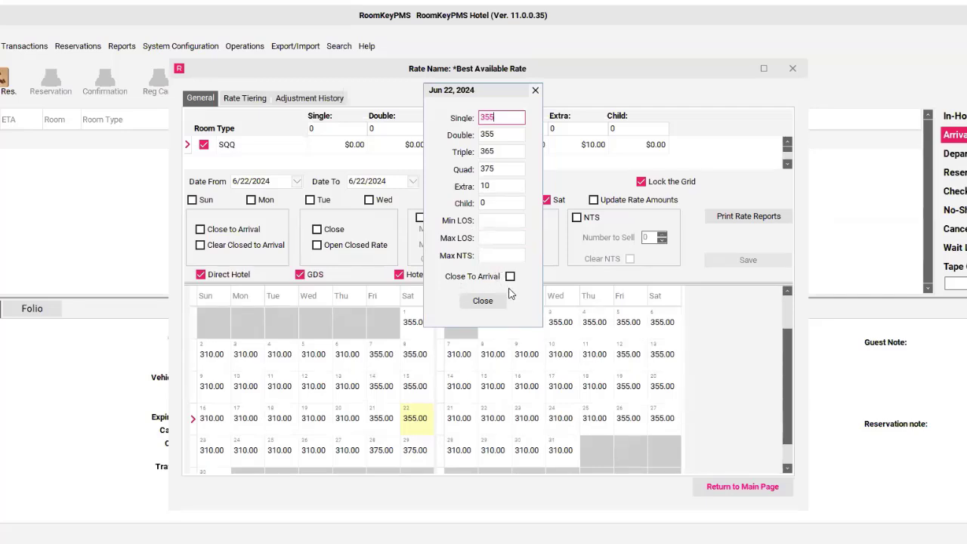
left_click(483, 301)
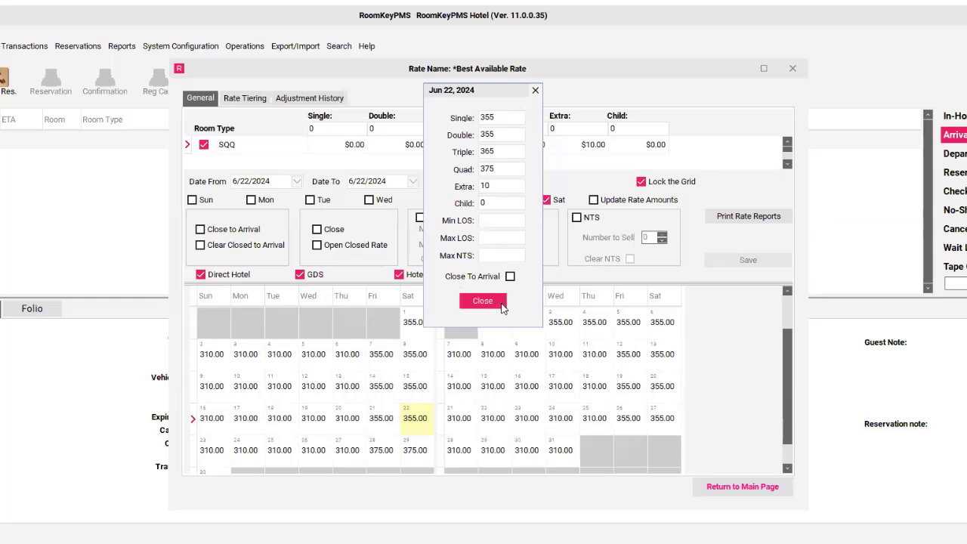
scroll(794, 334, "up", 2)
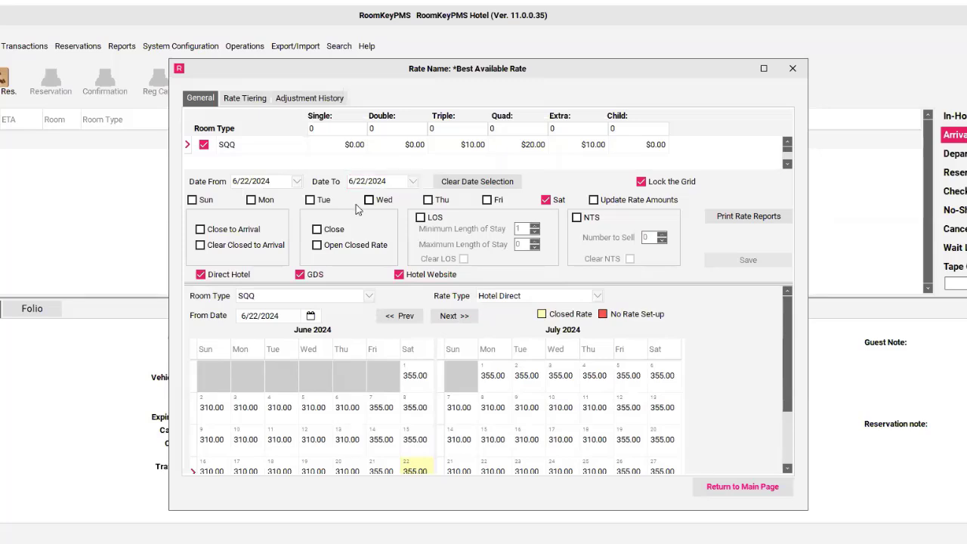
Reopen the closed SQQ rate for 6/22/2024, save it to all tiered rate plans and check the calendar.
left_click(317, 246)
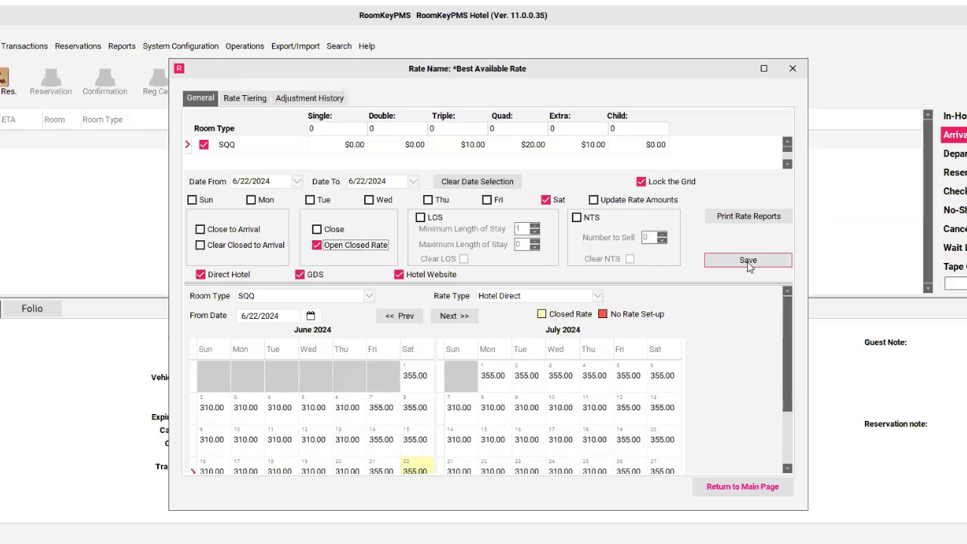
left_click(748, 261)
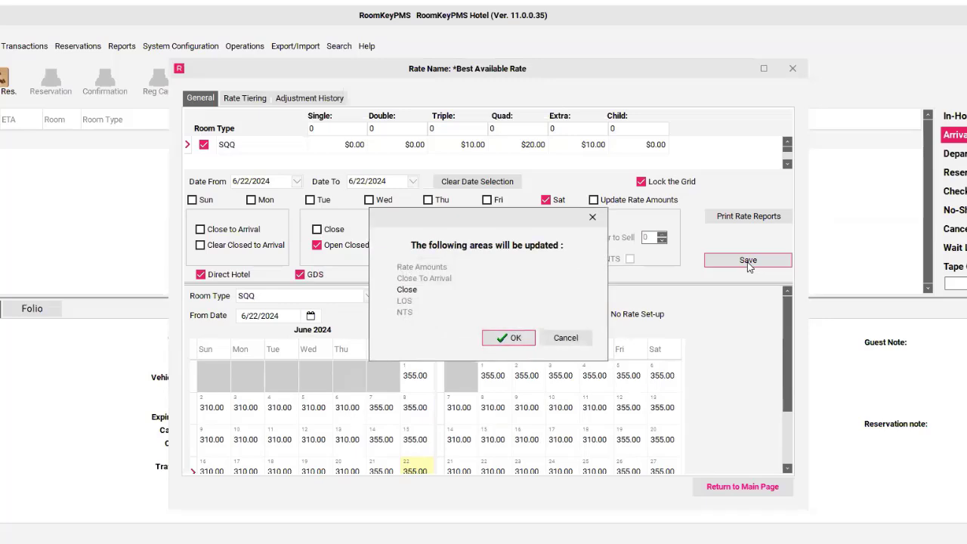
left_click(499, 339)
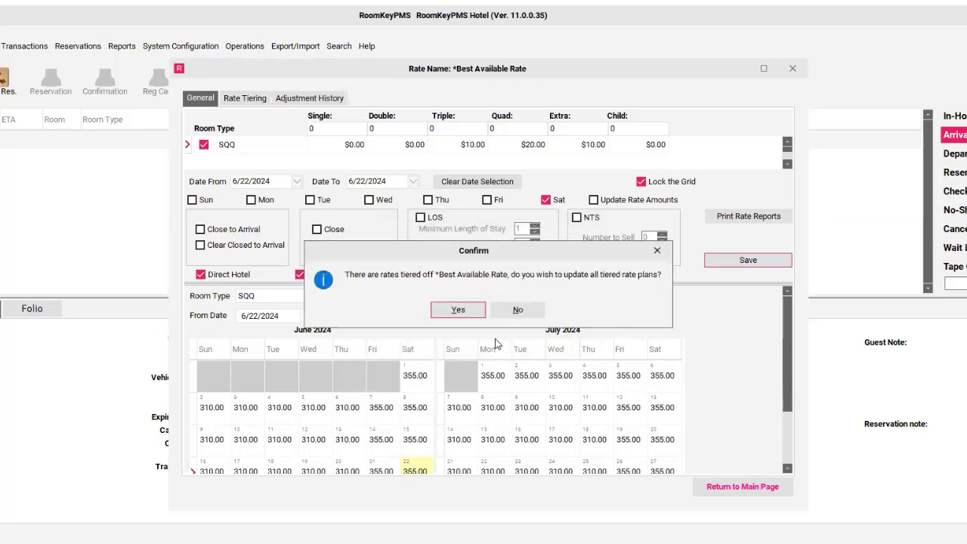
left_click(458, 311)
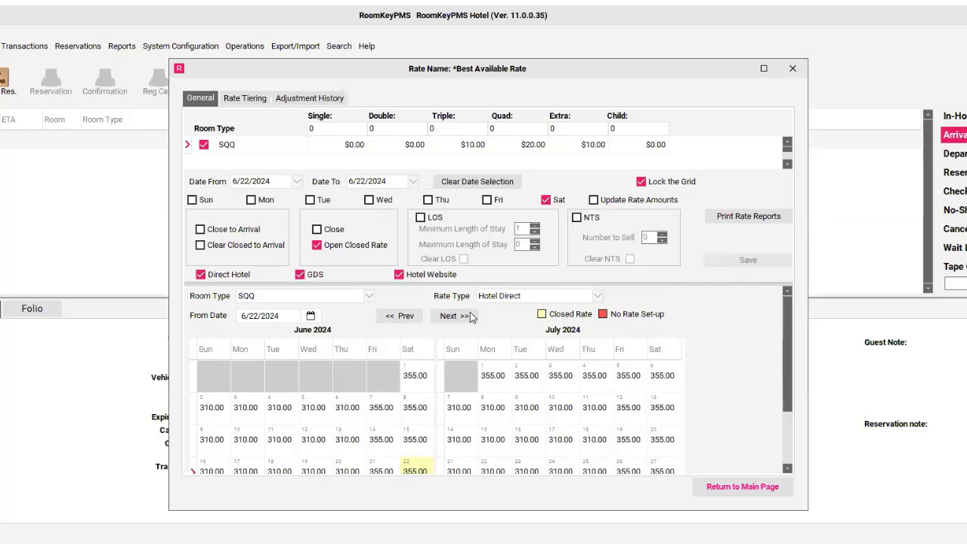
left_click(787, 469)
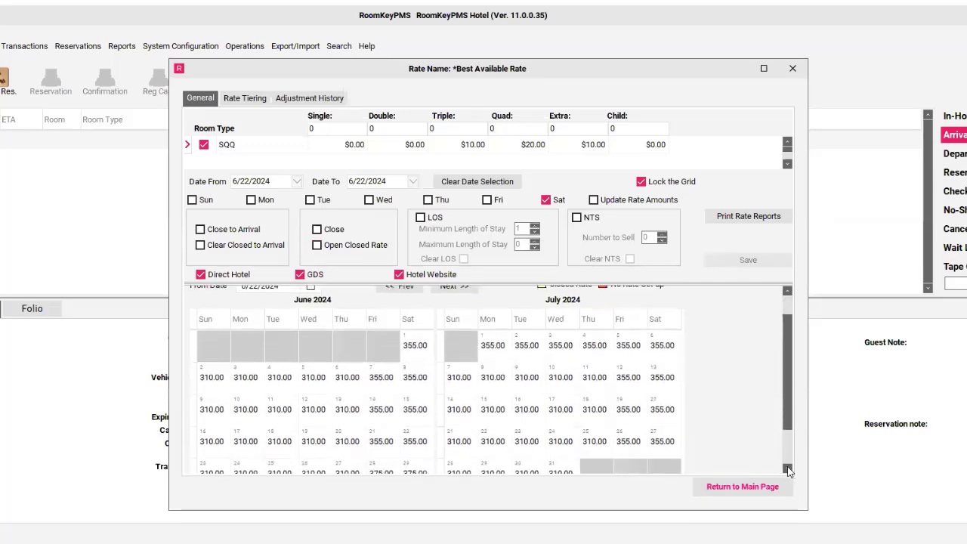
scroll(422, 433, "down", 1)
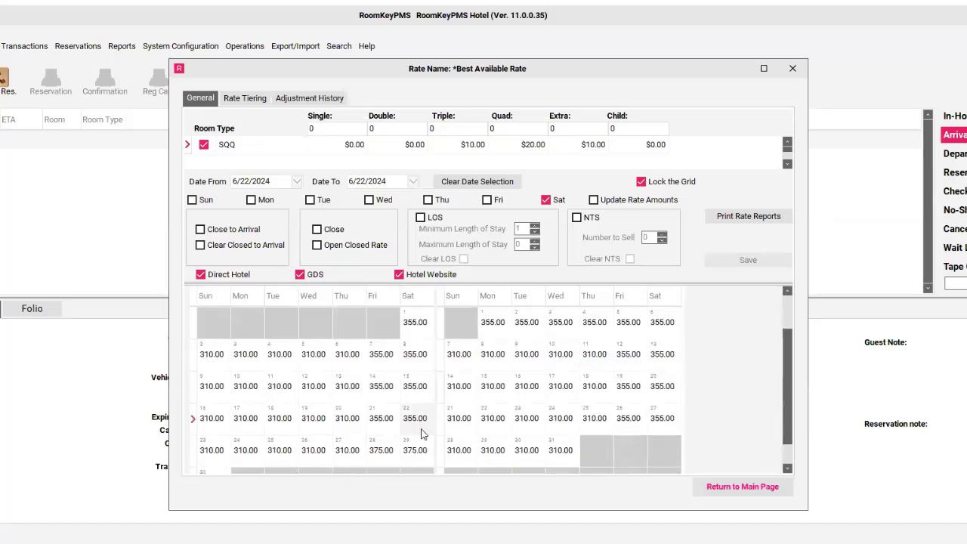
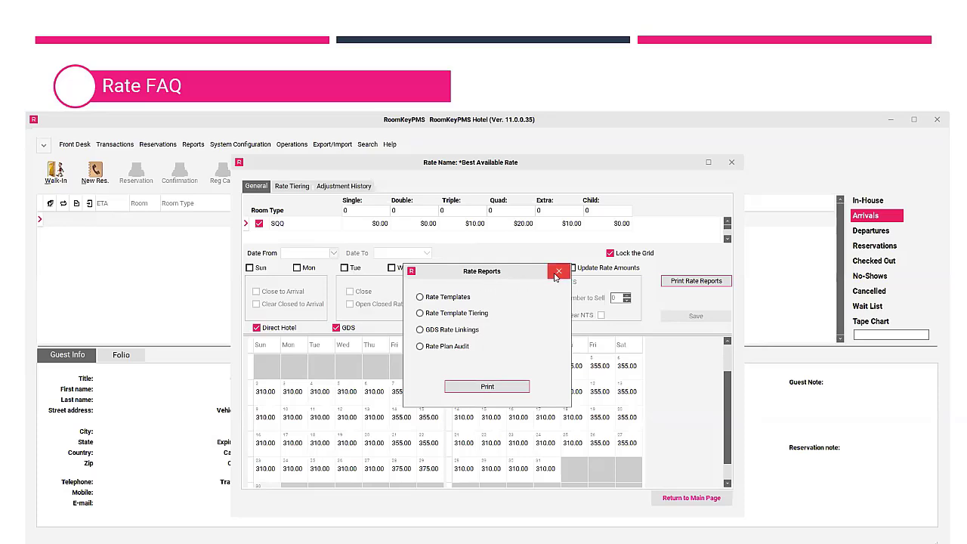
Close the rate windows and generate the Rate Template Tiering report from the hotel's rate reports.
left_click(558, 272)
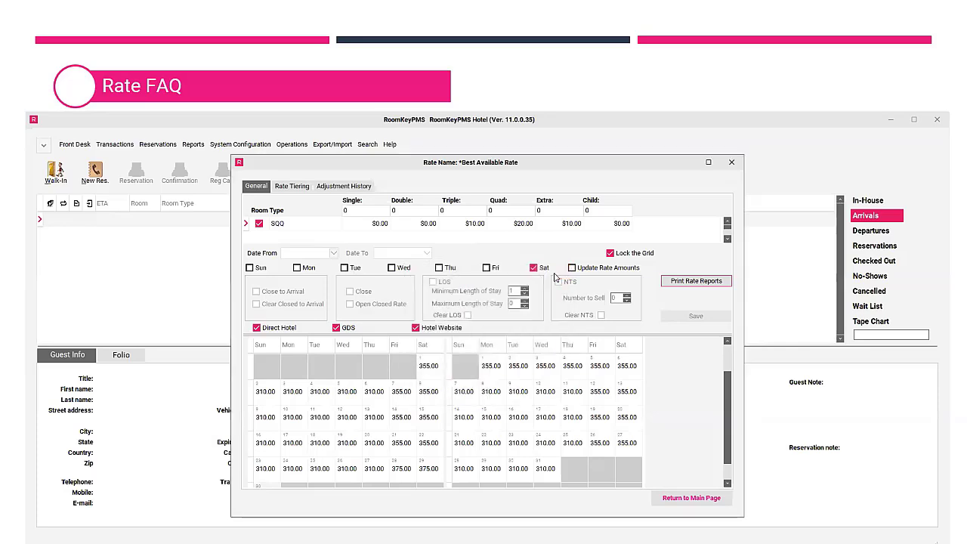
left_click(731, 164)
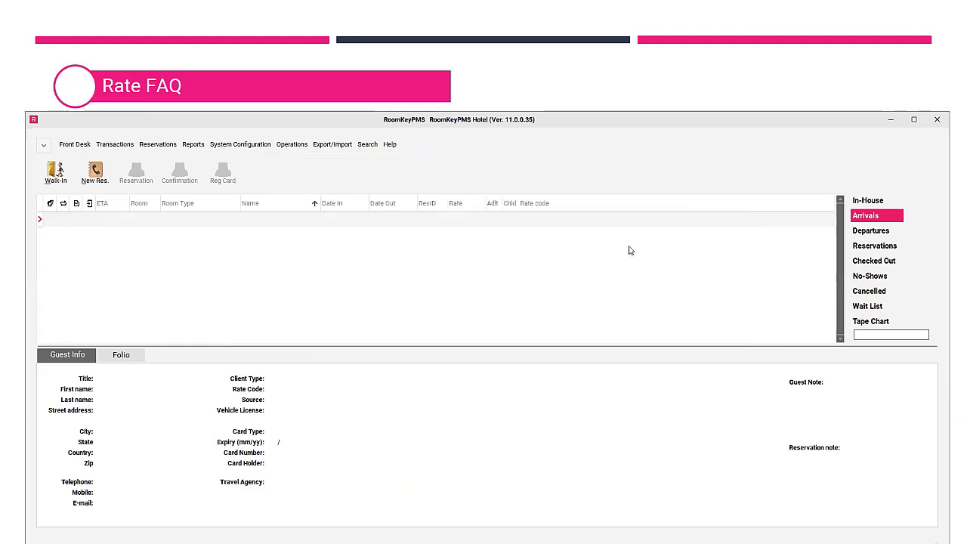
left_click(194, 146)
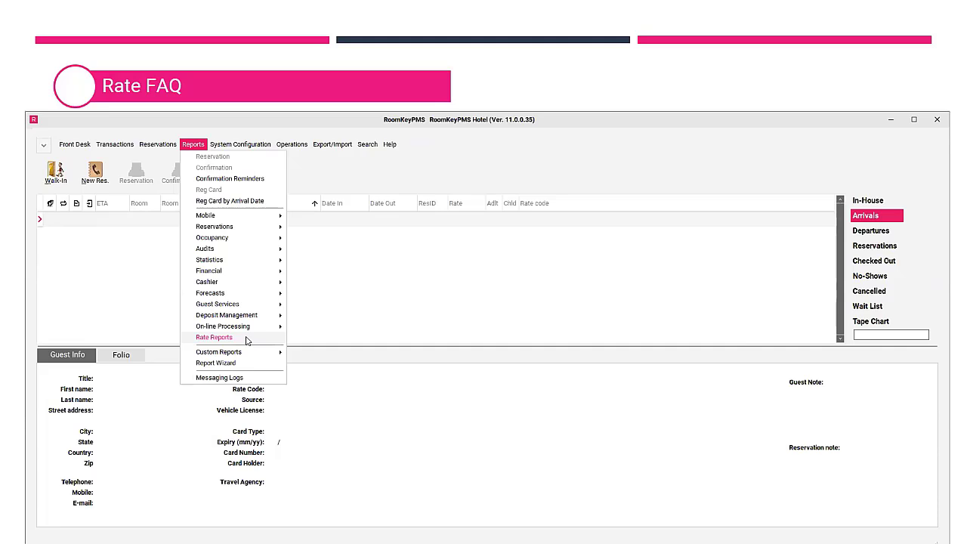
left_click(215, 337)
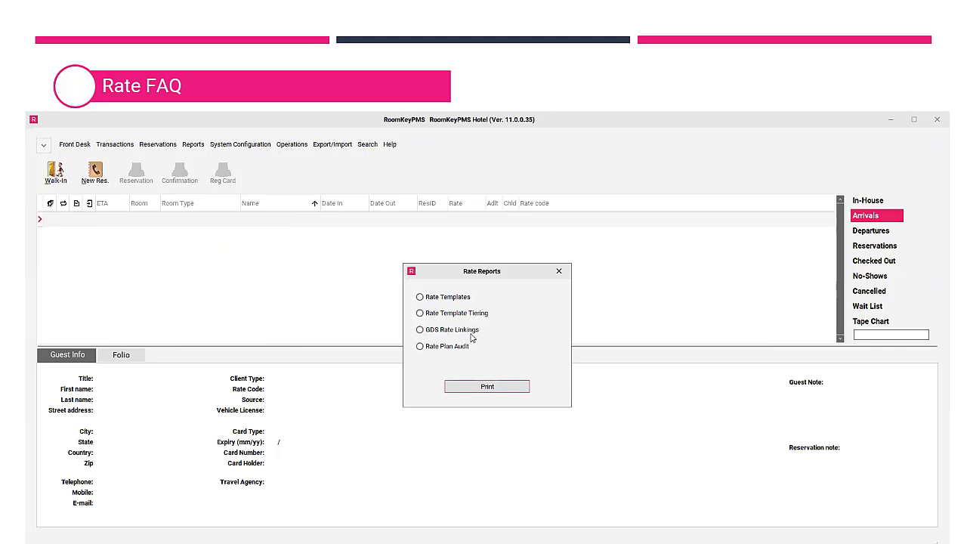
left_click(420, 313)
left_click(492, 392)
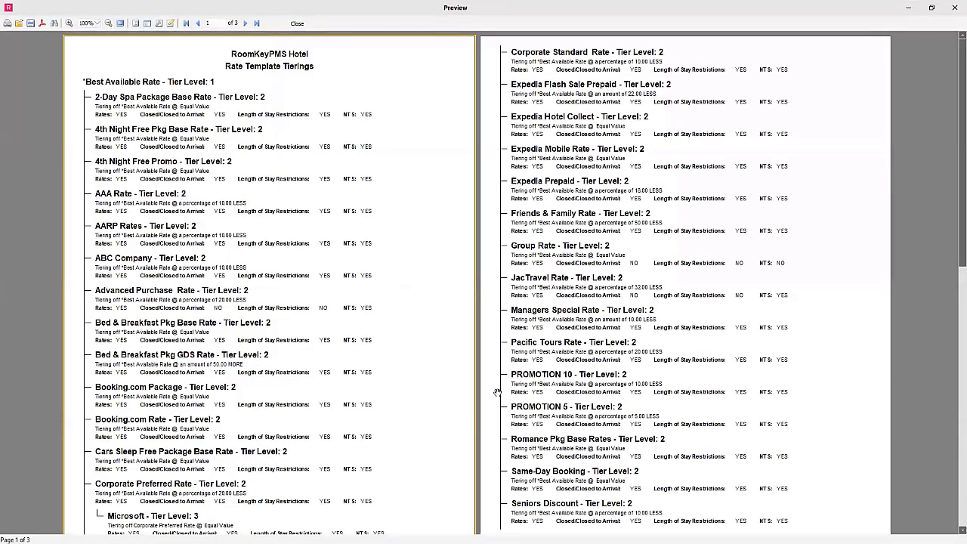
Examine how each rate is tiered off the *Best Available Rate in the report, and close the preview.
left_click(69, 23)
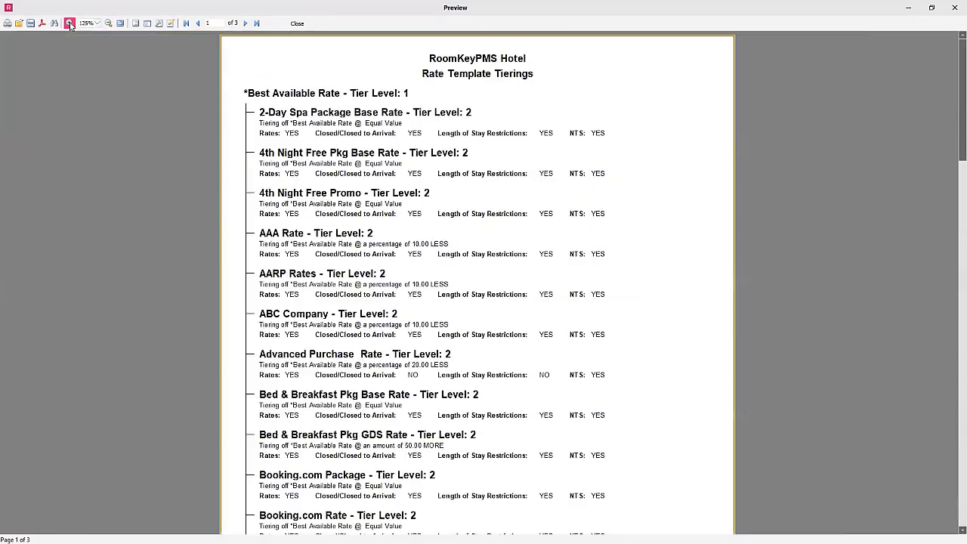
left_click(69, 23)
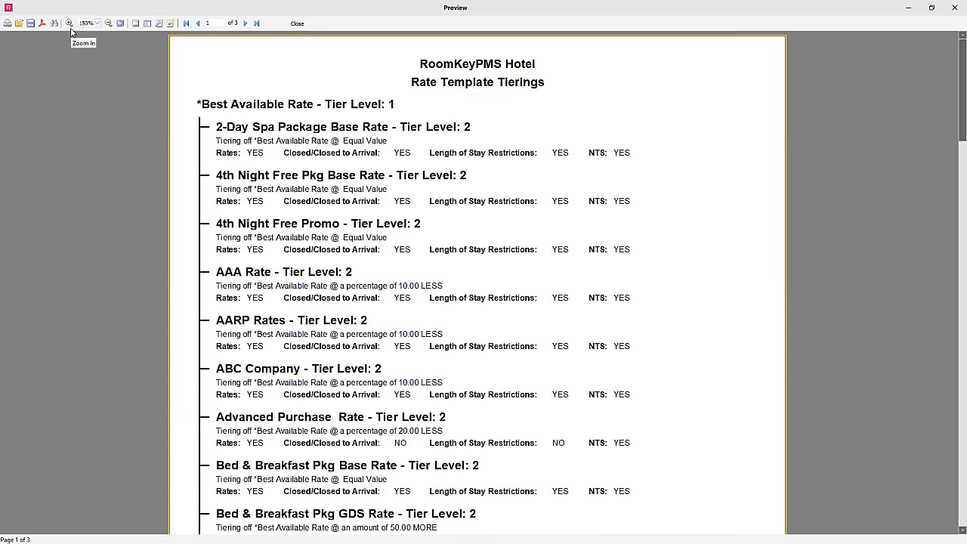
left_click(109, 25)
left_click(109, 25)
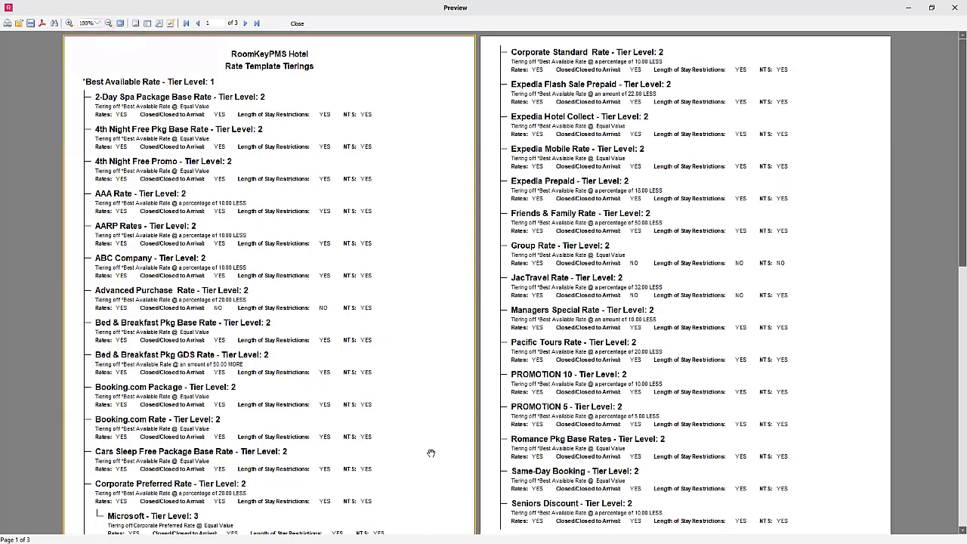
left_click_drag(430, 454, 447, 468)
left_click(298, 23)
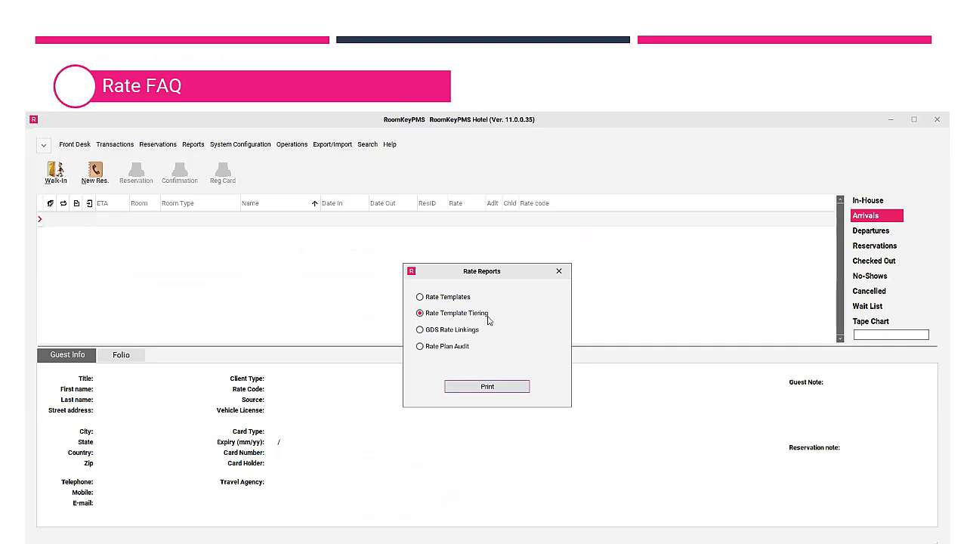
Generate a Rate Templates report for the *Best Available Rate only and examine its room type amounts.
left_click(420, 298)
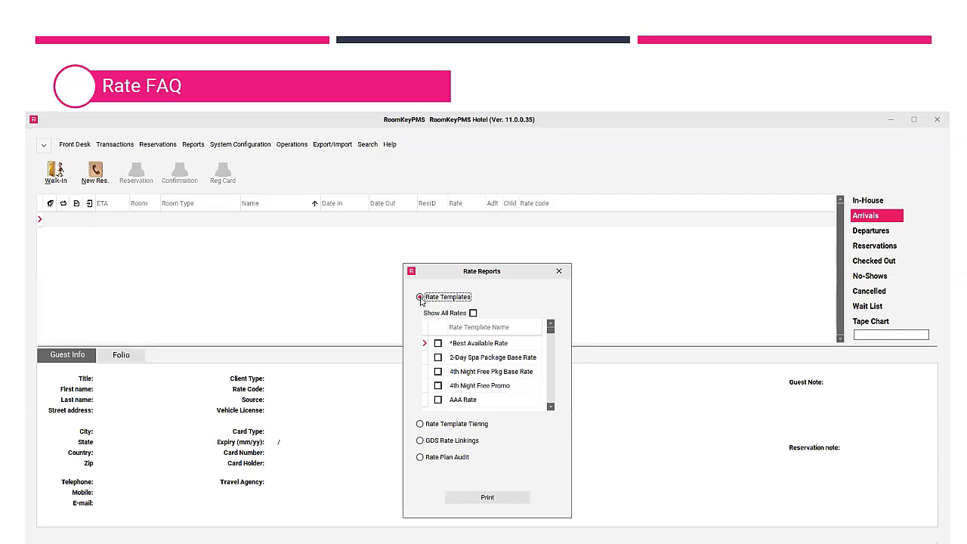
left_click(439, 344)
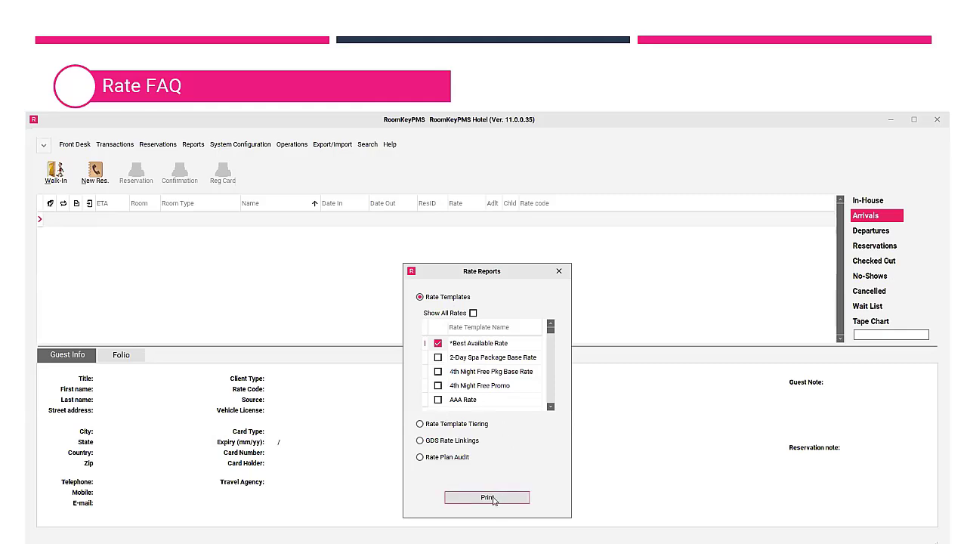
left_click(492, 500)
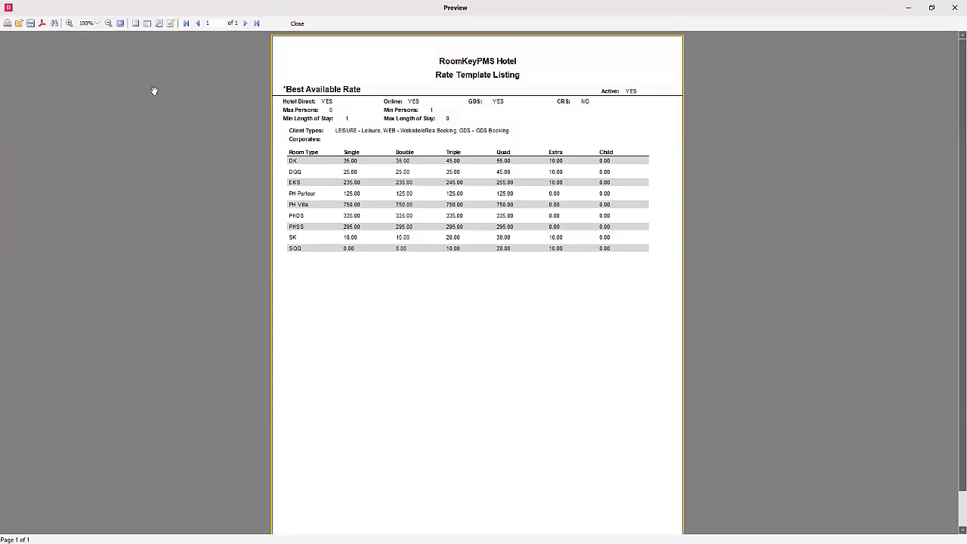
left_click(69, 24)
left_click(69, 23)
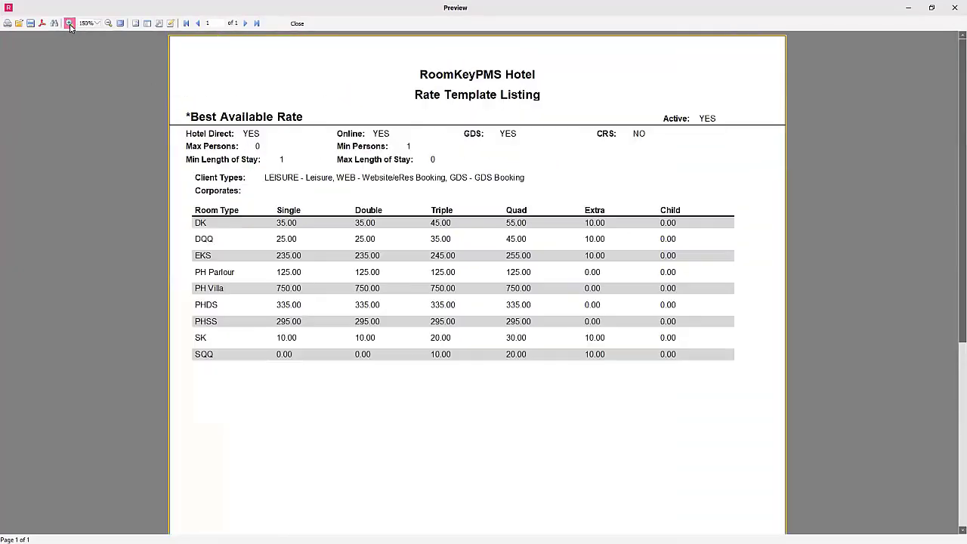
left_click(68, 24)
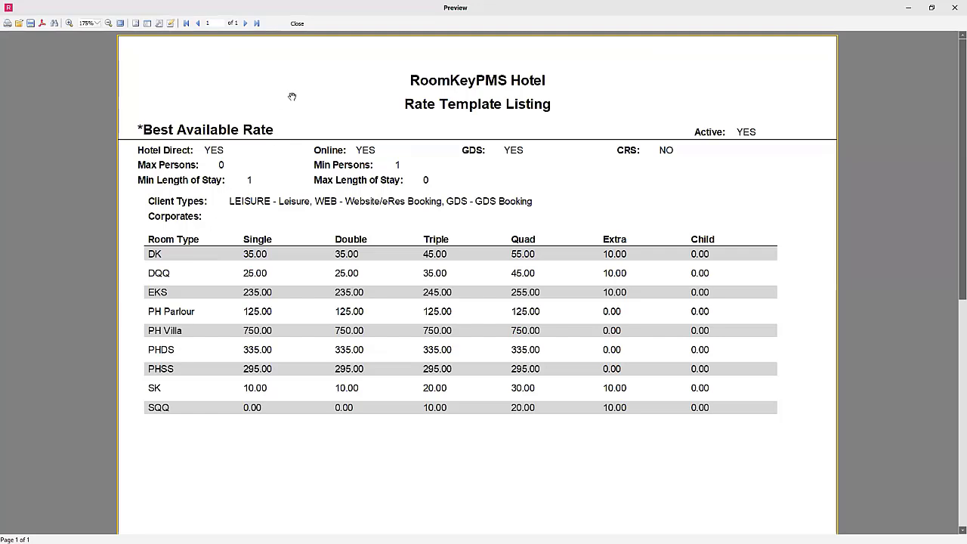
Close the rate template listing, generate the GDS Rate Linkings report and enlarge it to 175% for reading.
left_click(298, 24)
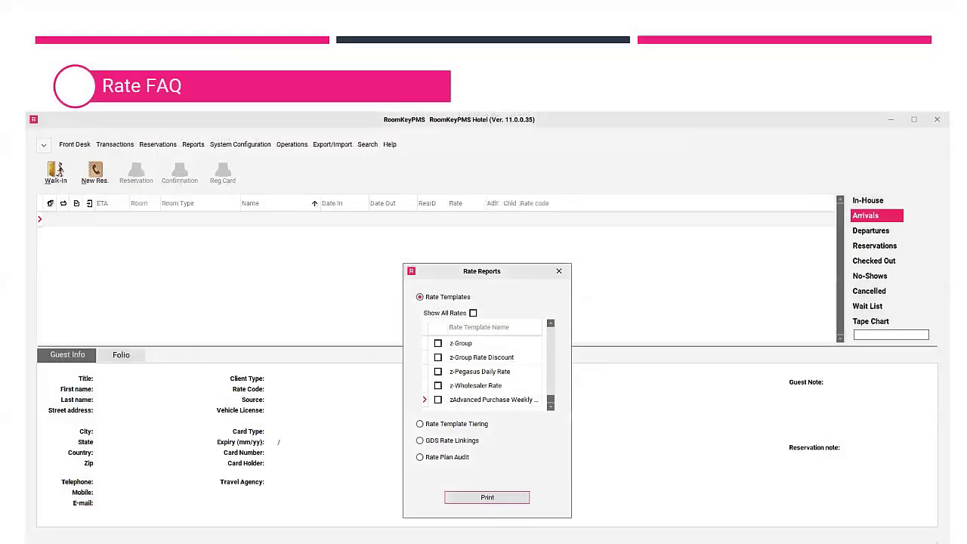
left_click(421, 298)
left_click(420, 441)
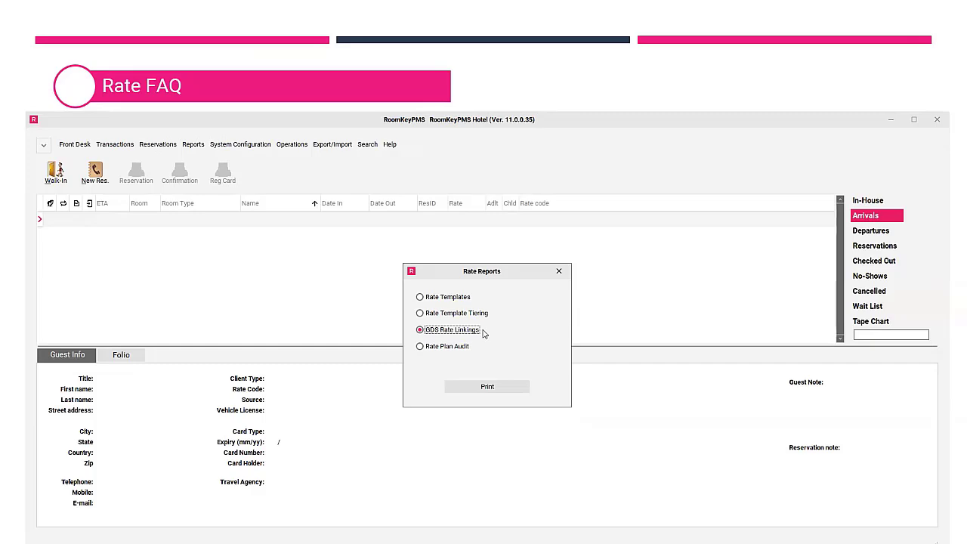
left_click(497, 387)
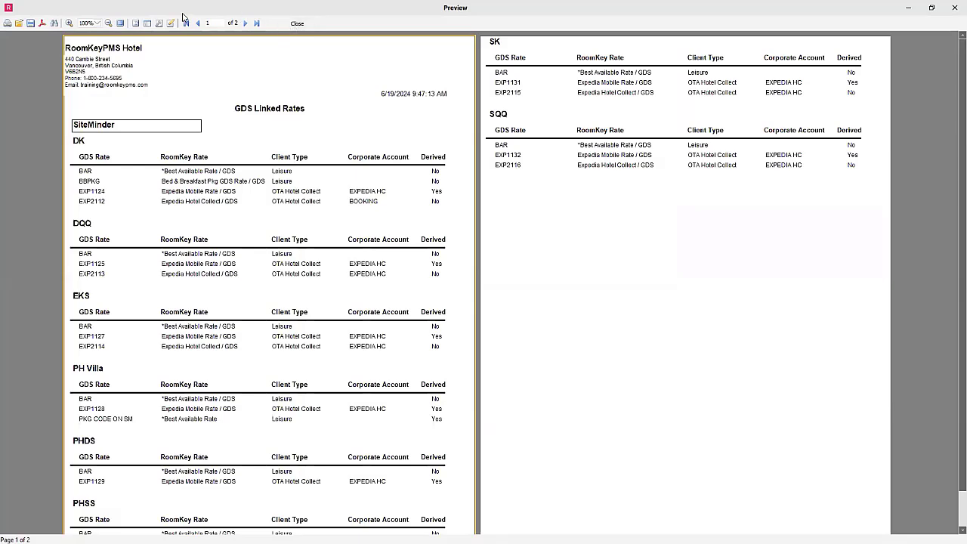
left_click(69, 24)
left_click(69, 23)
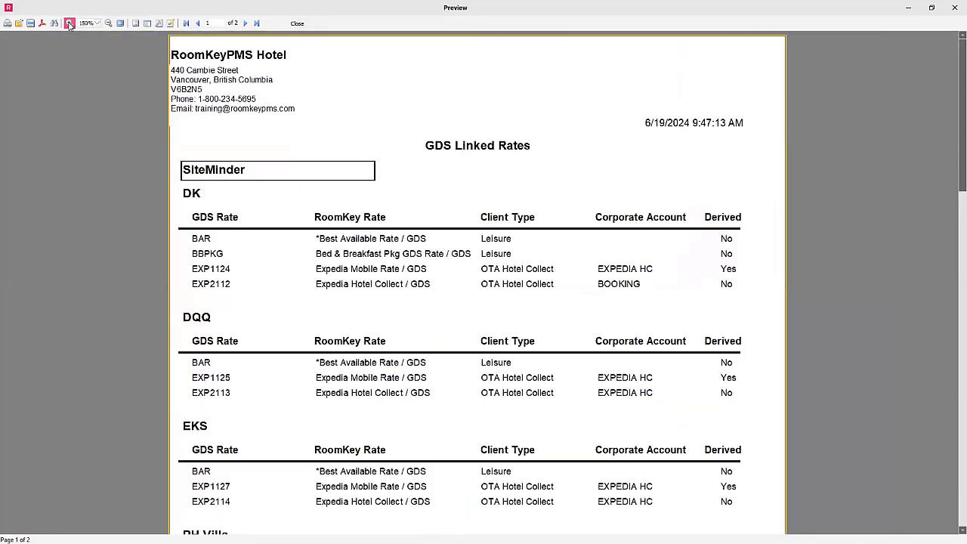
left_click(69, 23)
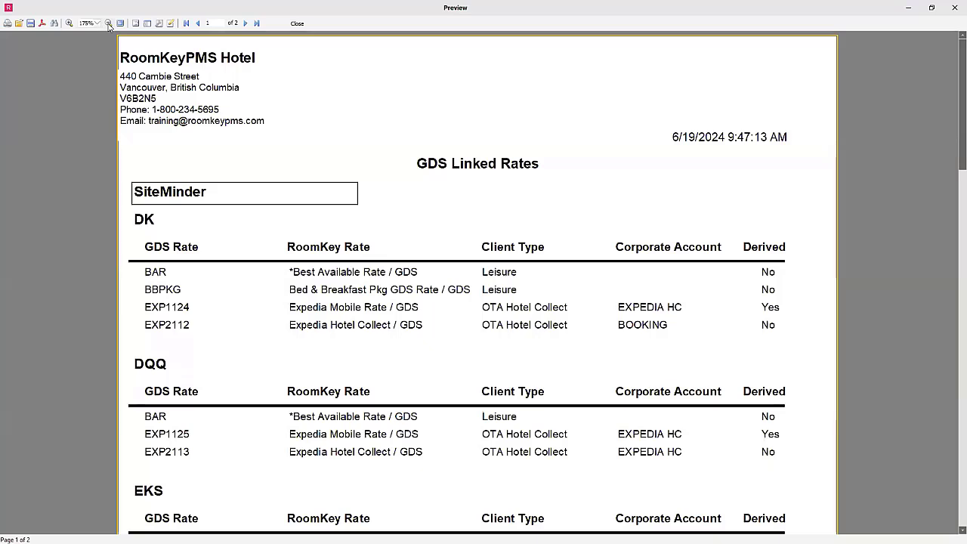
Generate the Rate Plan Audit report for all rate plans, review it, and close the rate reports.
left_click(297, 24)
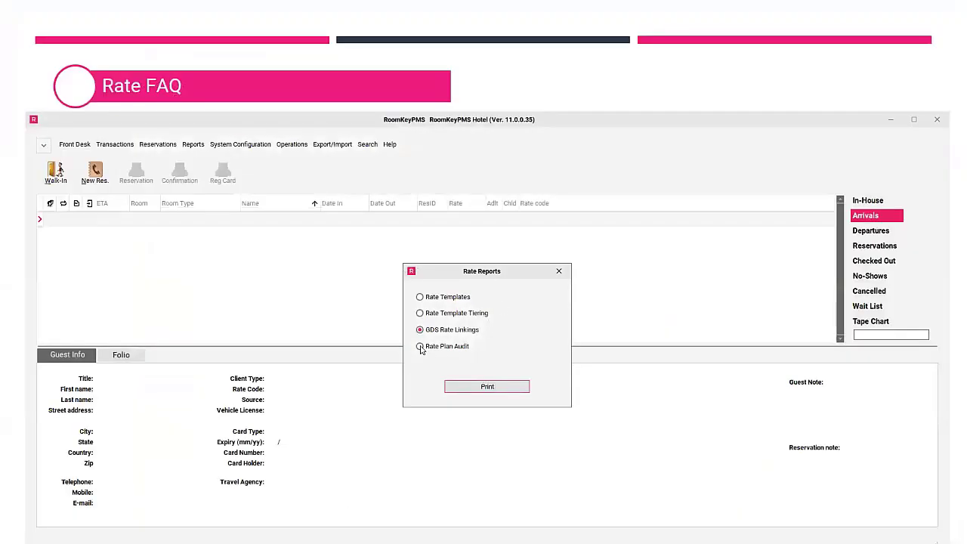
left_click(420, 347)
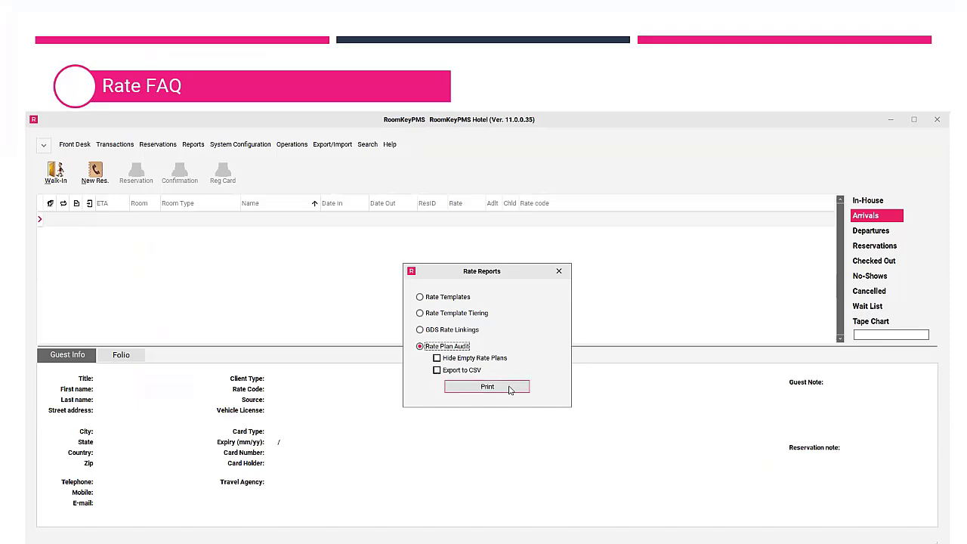
left_click(510, 390)
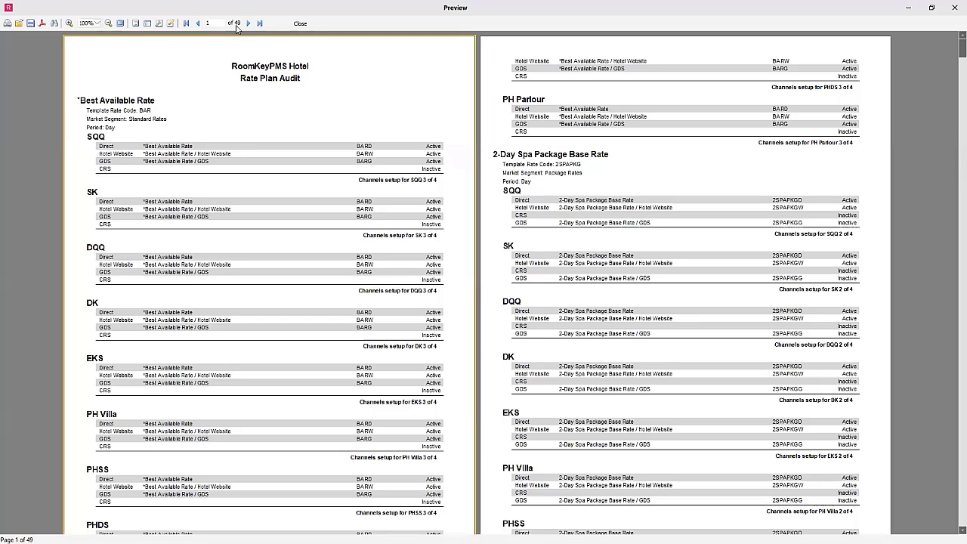
left_click(306, 27)
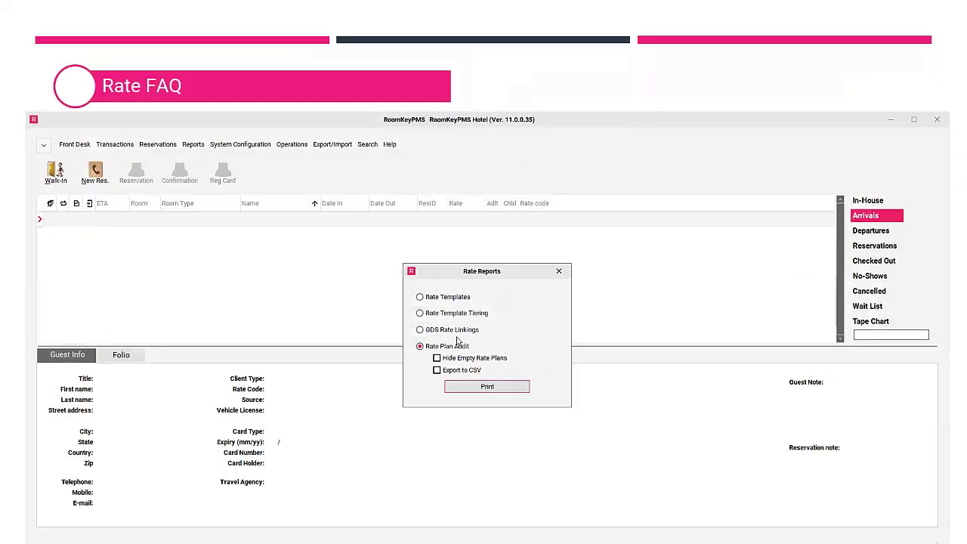
left_click(559, 271)
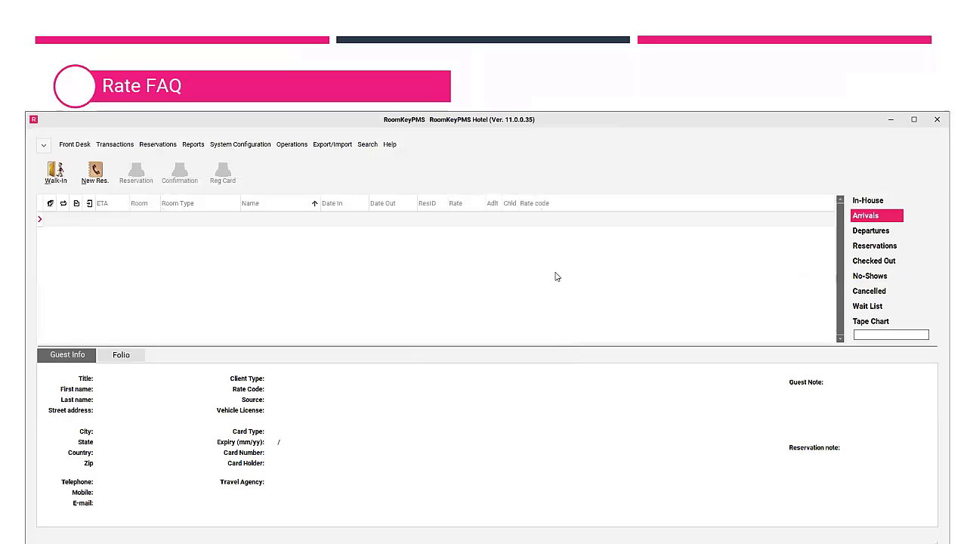
left_click(190, 145)
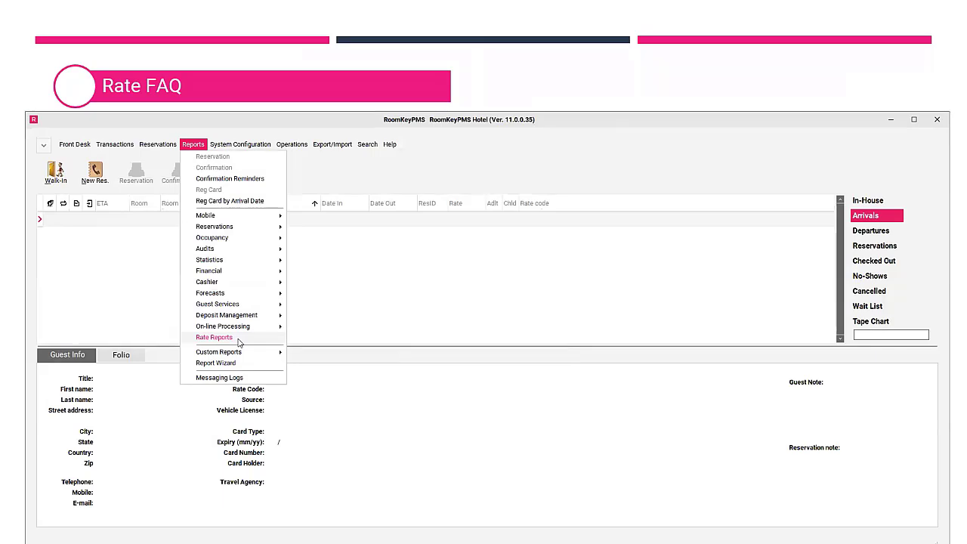
left_click(390, 320)
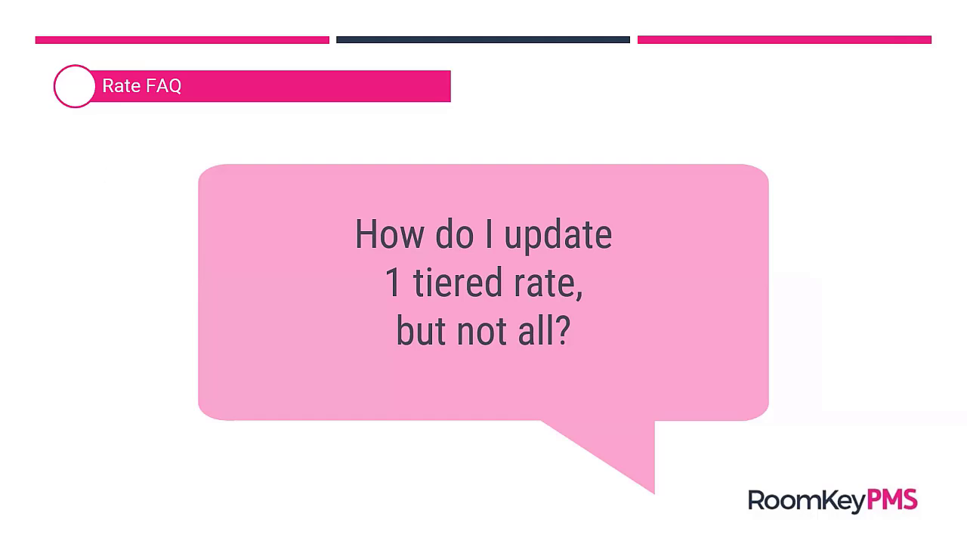
key("Right")
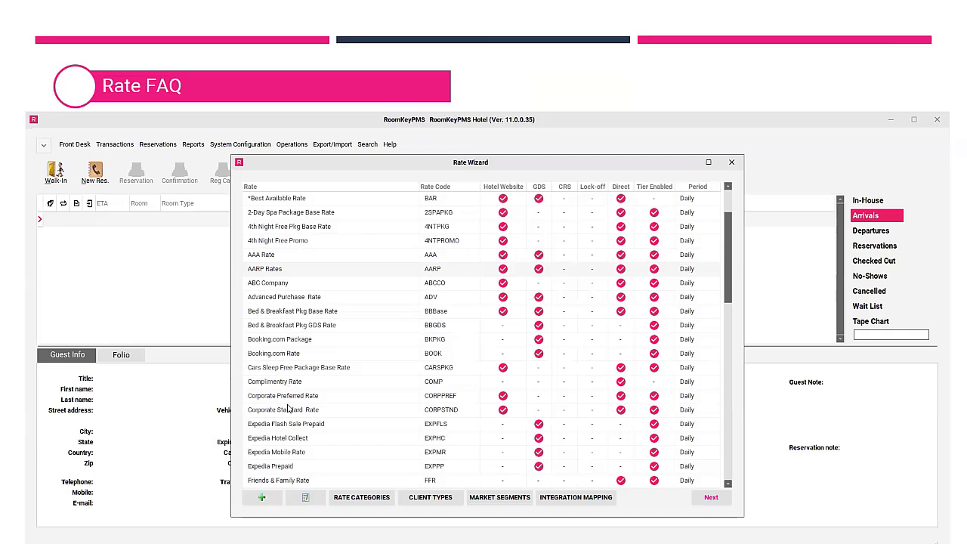
Open the *Best Available Rate from the rate list and view its June 2024 calendar.
left_click(369, 203)
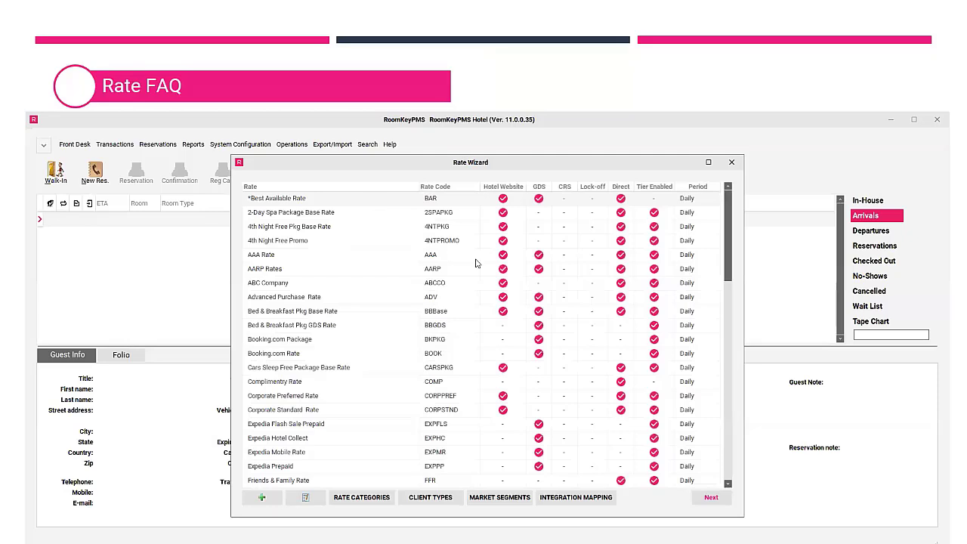
left_click(718, 501)
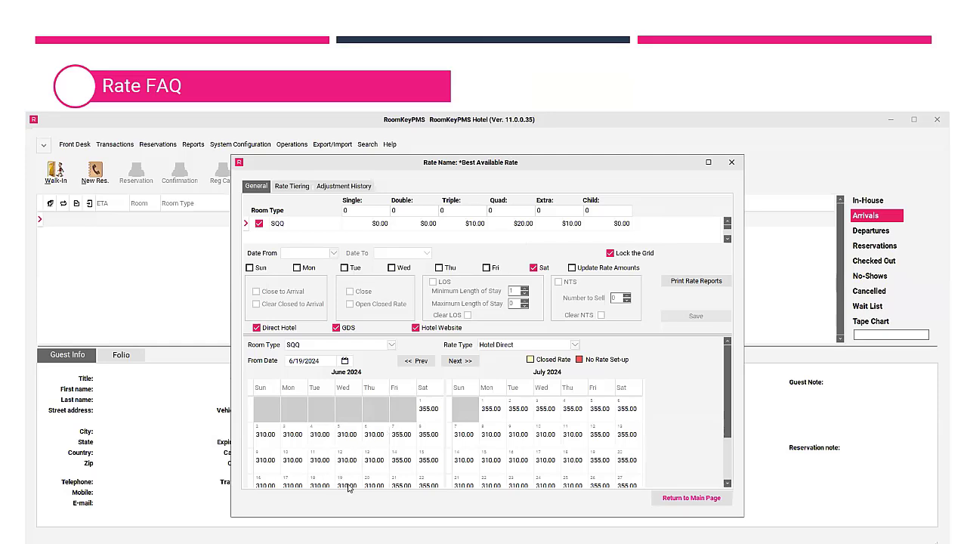
scroll(348, 483, "down", 1)
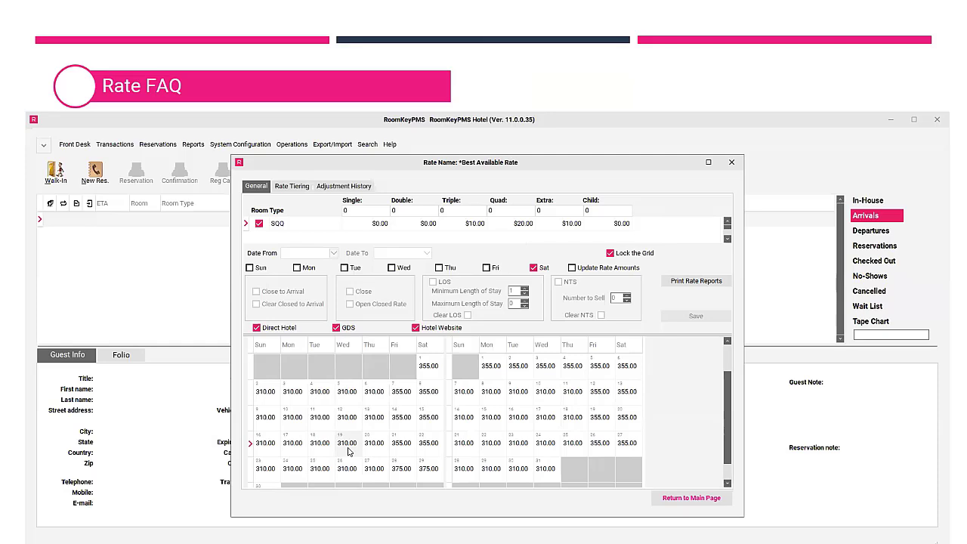
Enter 350 as the Single, Double, Triple and Quad rate for room type SQQ.
left_click(394, 211)
left_click(369, 211)
type("350")
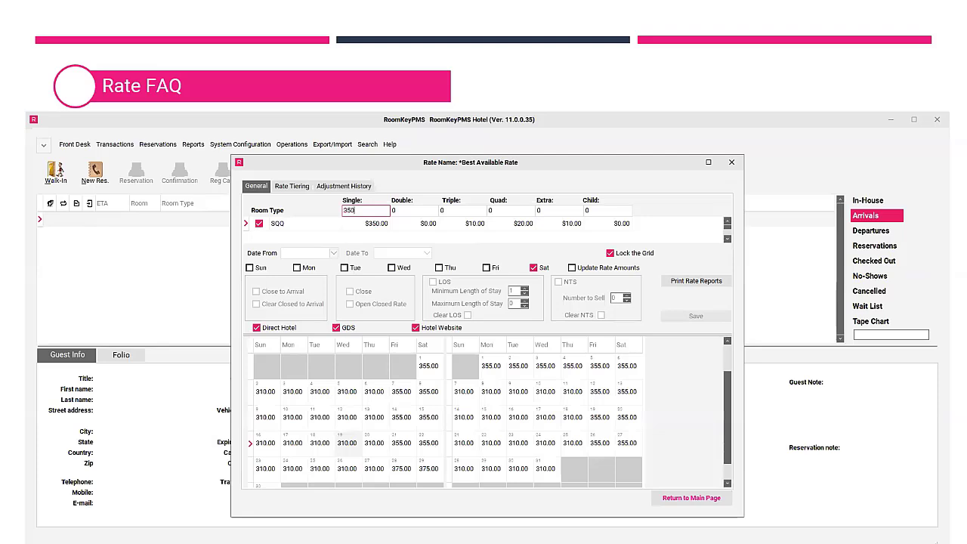
key("Tab")
type("350")
key("Tab")
type("350")
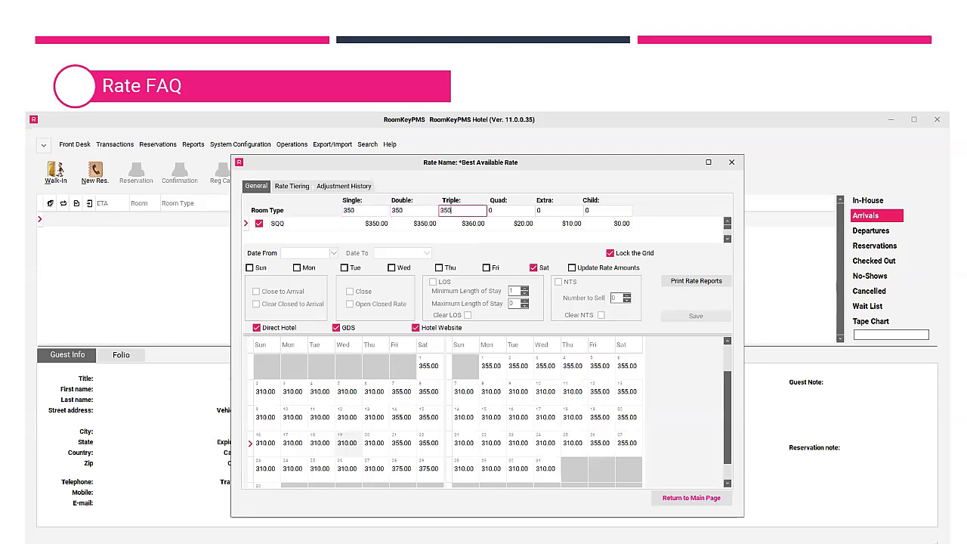
key("Tab")
type("350")
key("Tab")
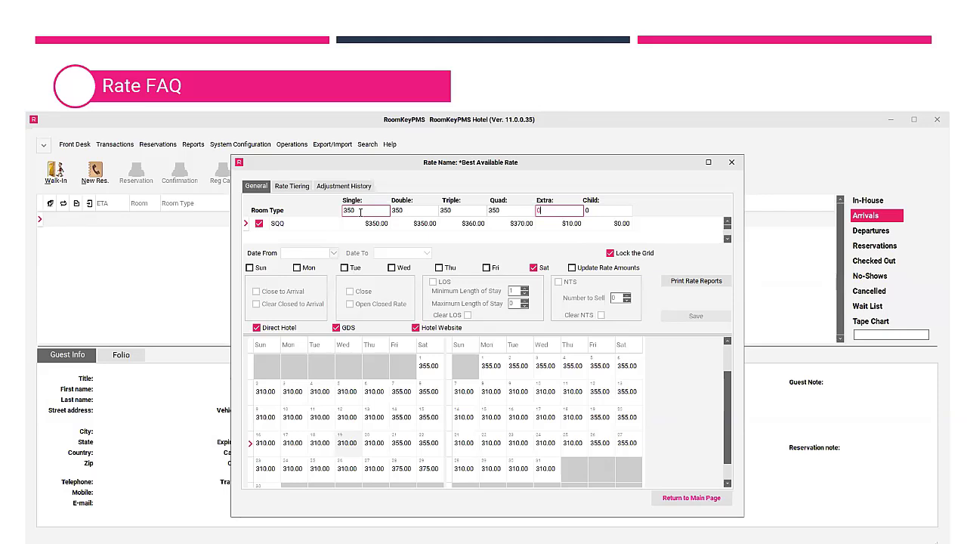
Limit the change to 6/19/2024 only and enable updating of the rate amounts.
left_click(334, 254)
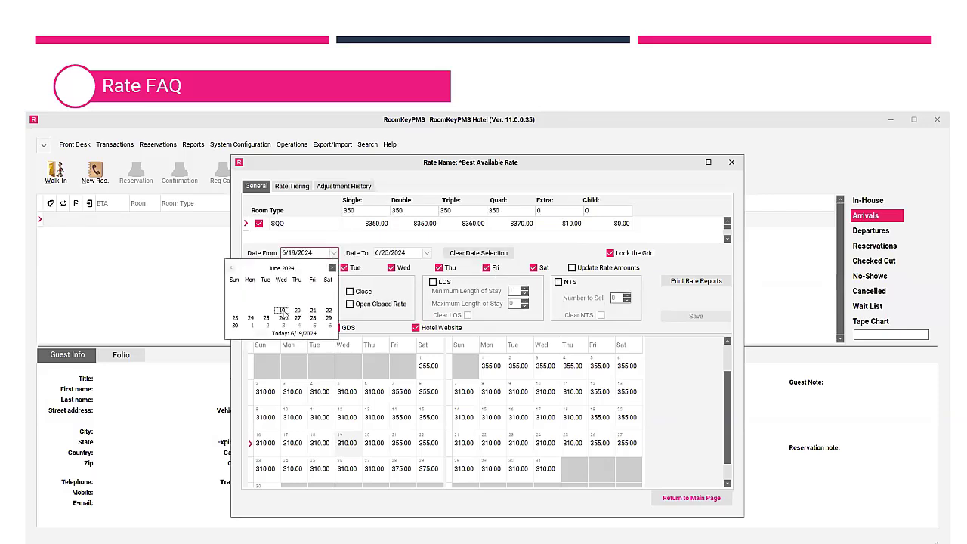
key("Escape")
left_click(427, 253)
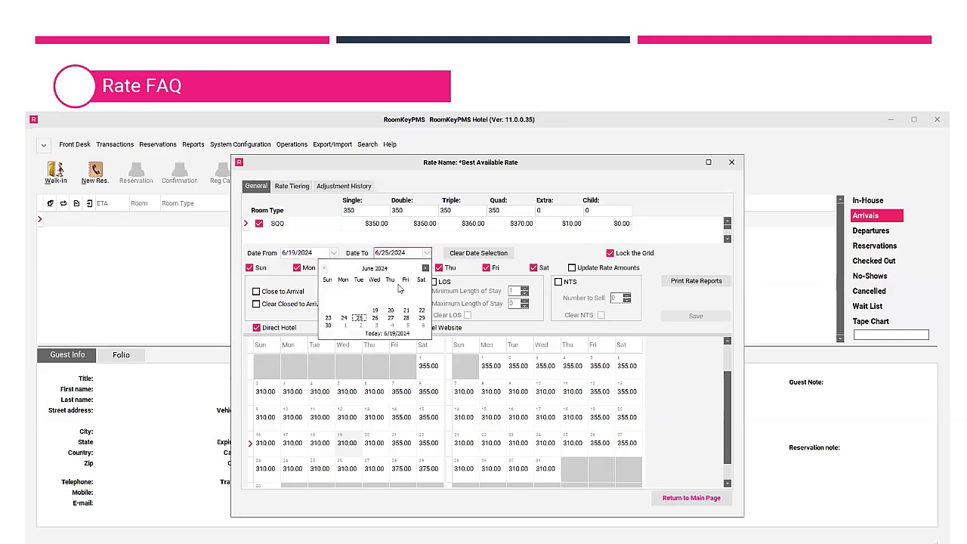
left_click(376, 312)
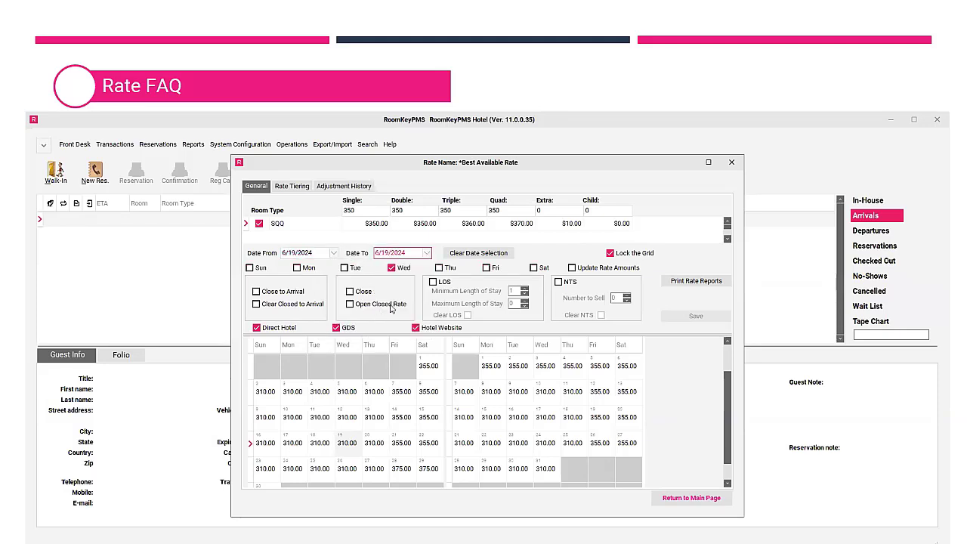
left_click(572, 268)
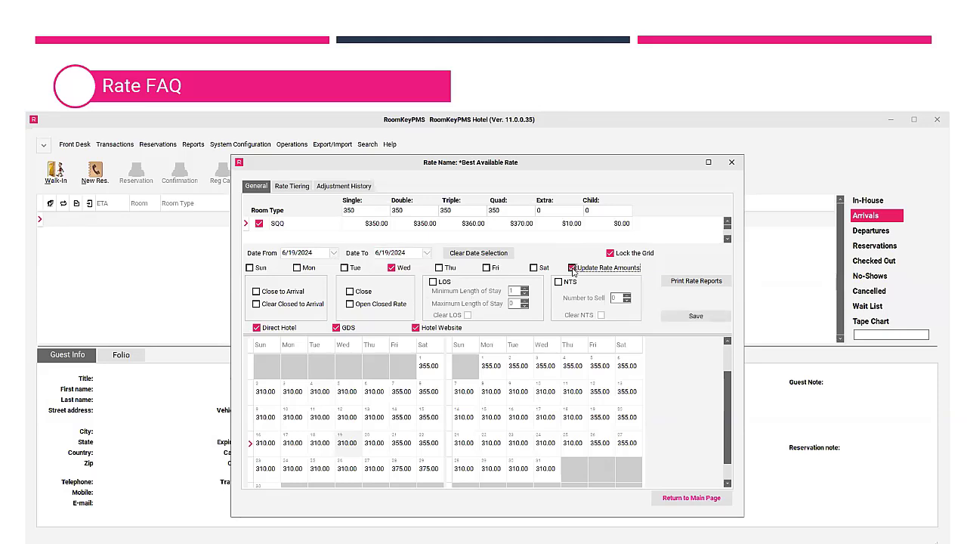
Save the rate amounts, decline updating all tiered rate plans, and sync only the AAA Rate and AARP Rates.
left_click(684, 321)
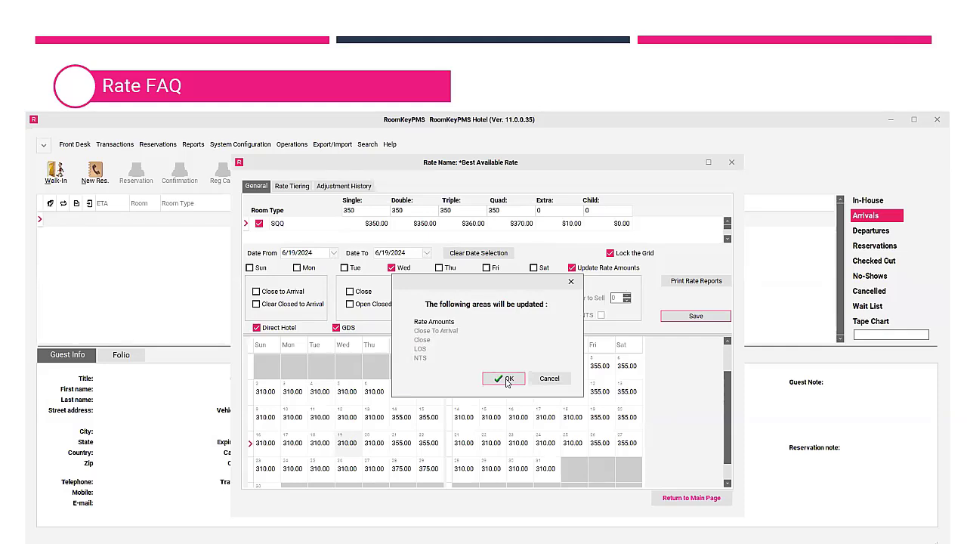
left_click(508, 380)
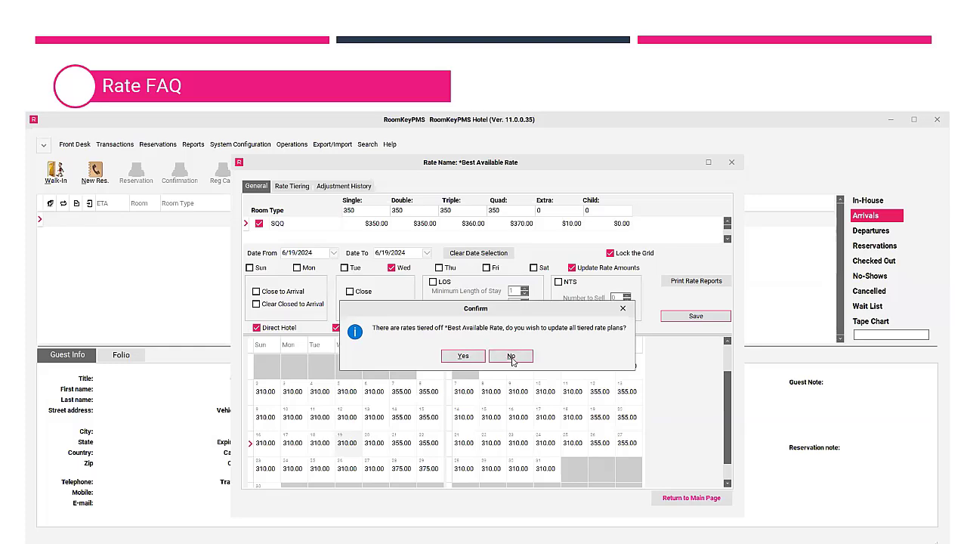
left_click(511, 357)
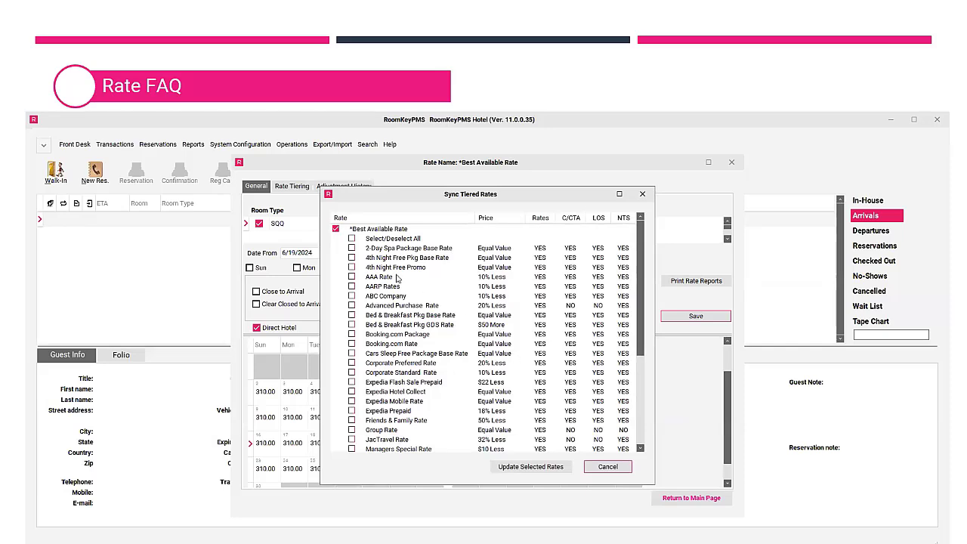
left_click(352, 277)
left_click(352, 287)
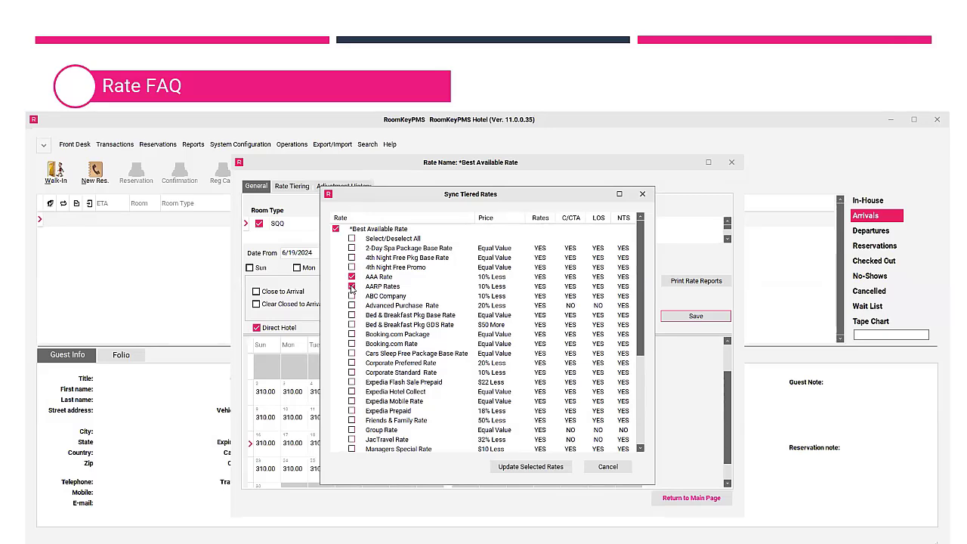
left_click(541, 468)
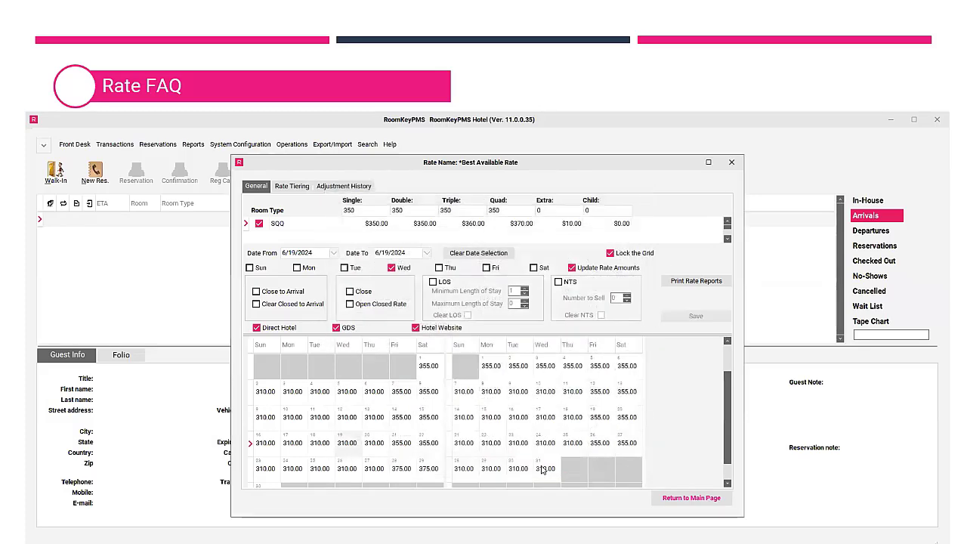
Check the 6/19/2024 amount in the *Best Available Rate calendar and in the AAA Rate calendar.
left_click(353, 451)
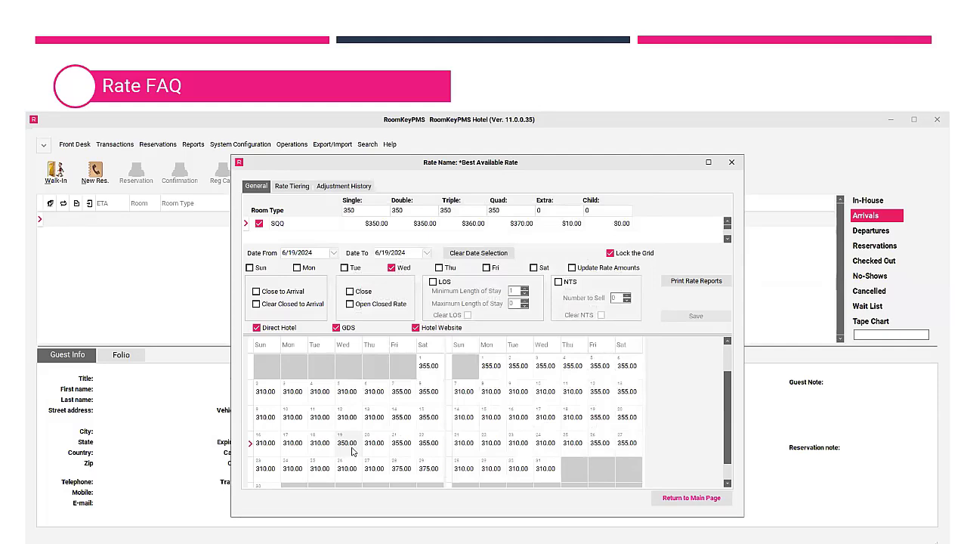
left_click(685, 498)
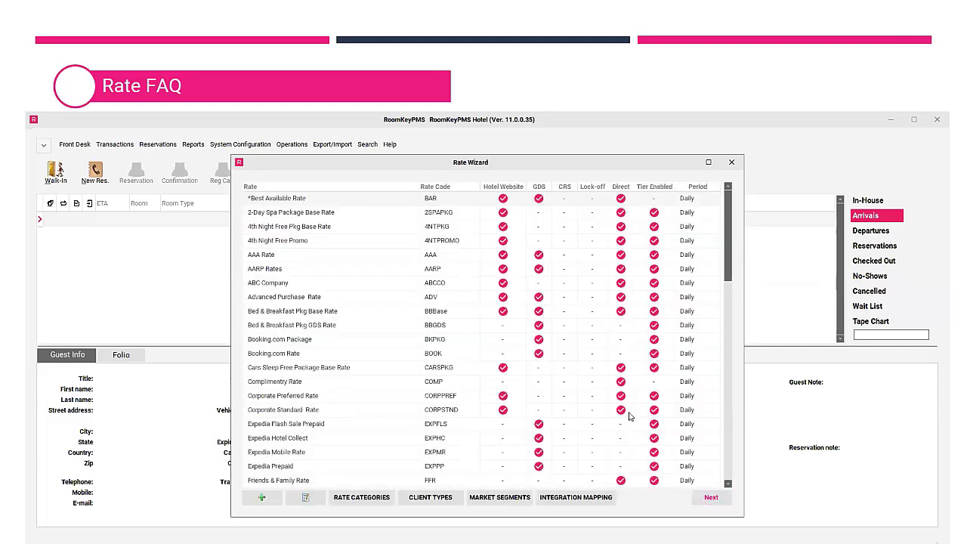
left_click(299, 257)
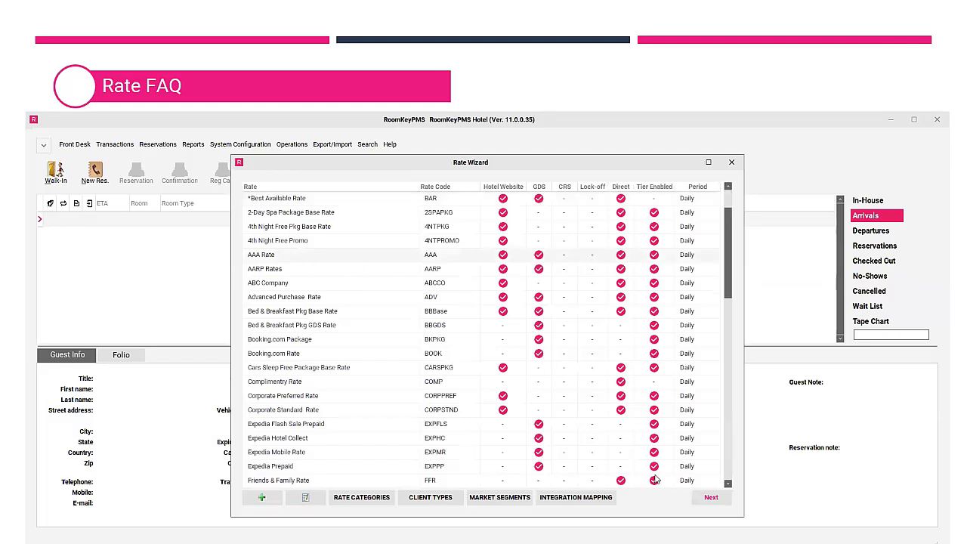
left_click(710, 499)
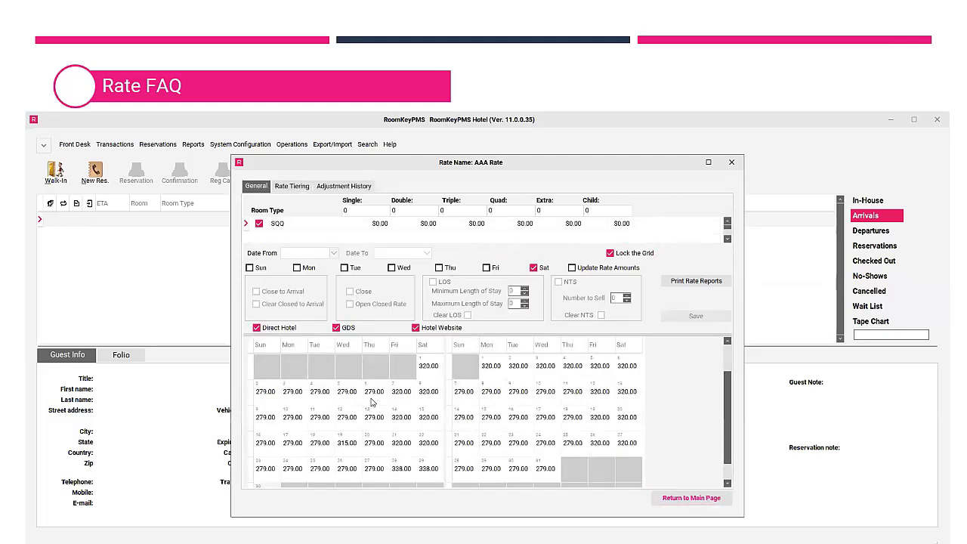
left_click(345, 451)
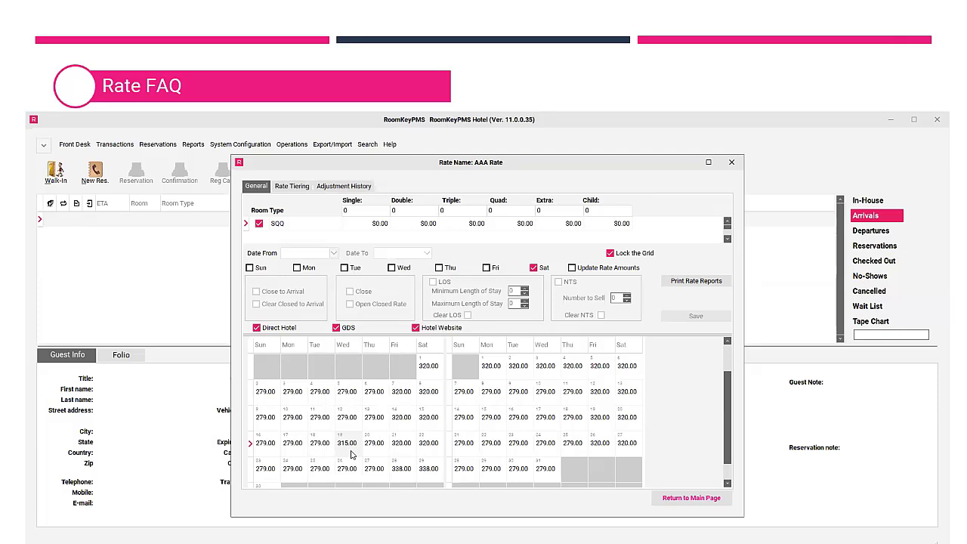
Check the 6/19/2024 amount in the Booking.com Package rate calendar and return to the rate list.
left_click(698, 505)
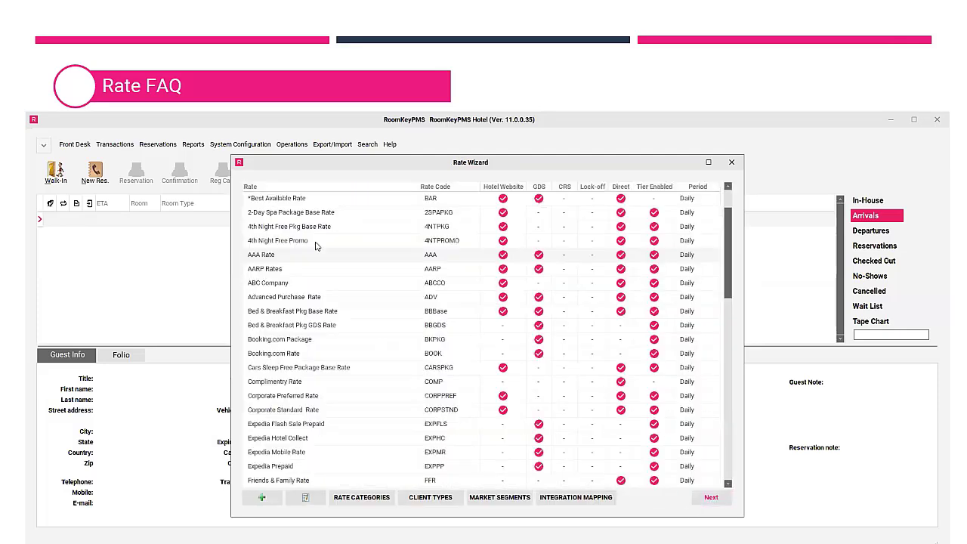
left_click(306, 340)
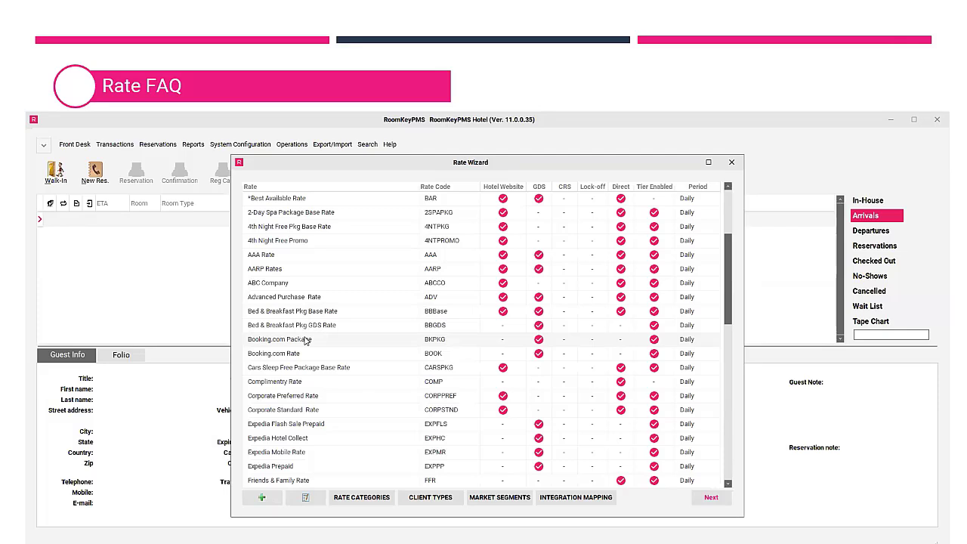
left_click(711, 499)
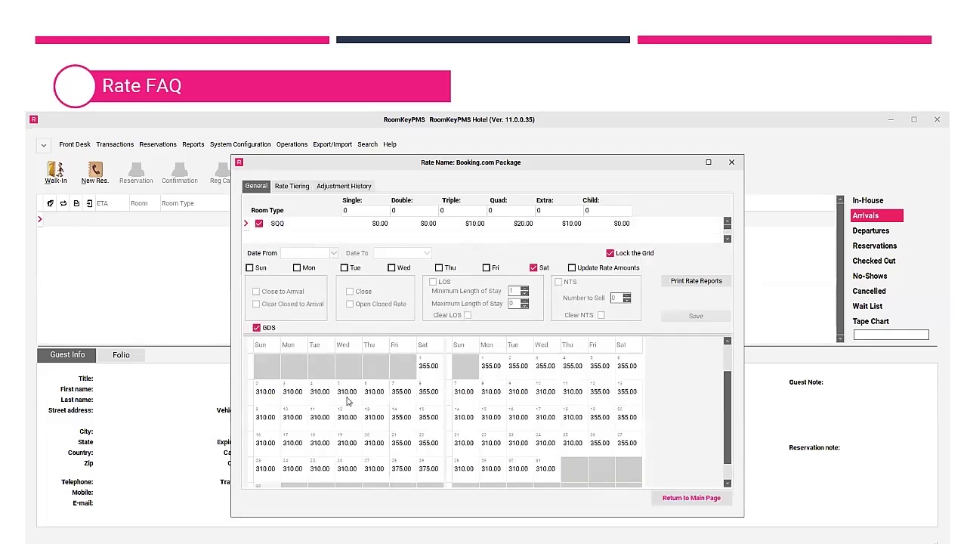
left_click(346, 449)
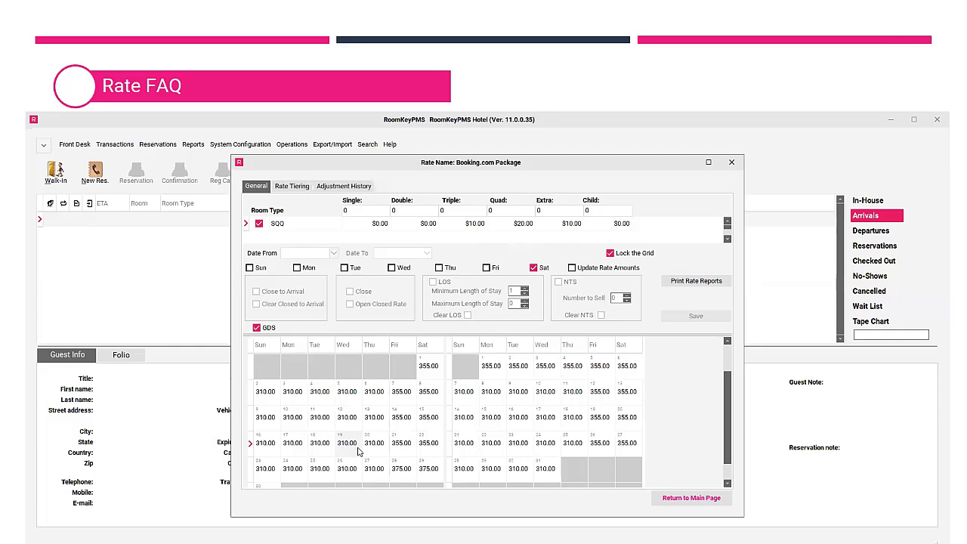
left_click(709, 503)
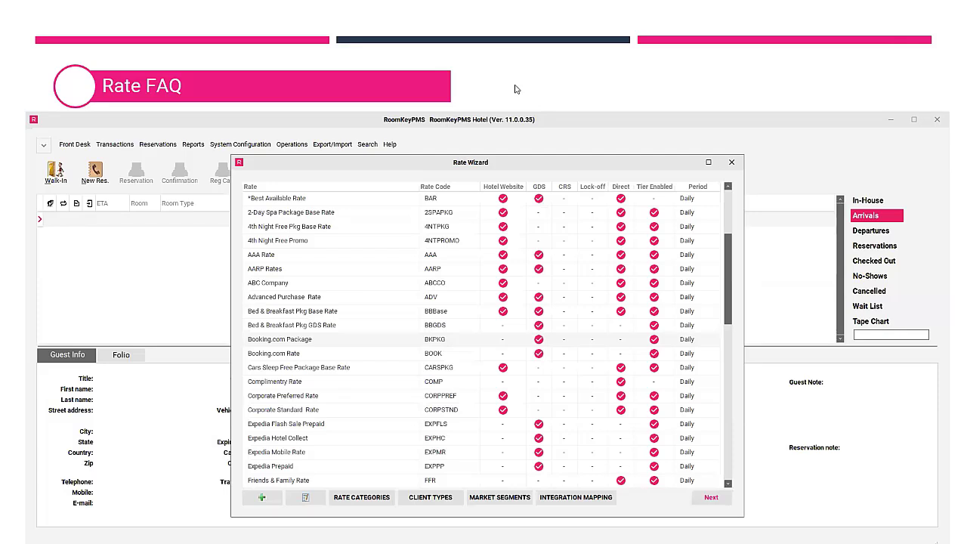
key("Right")
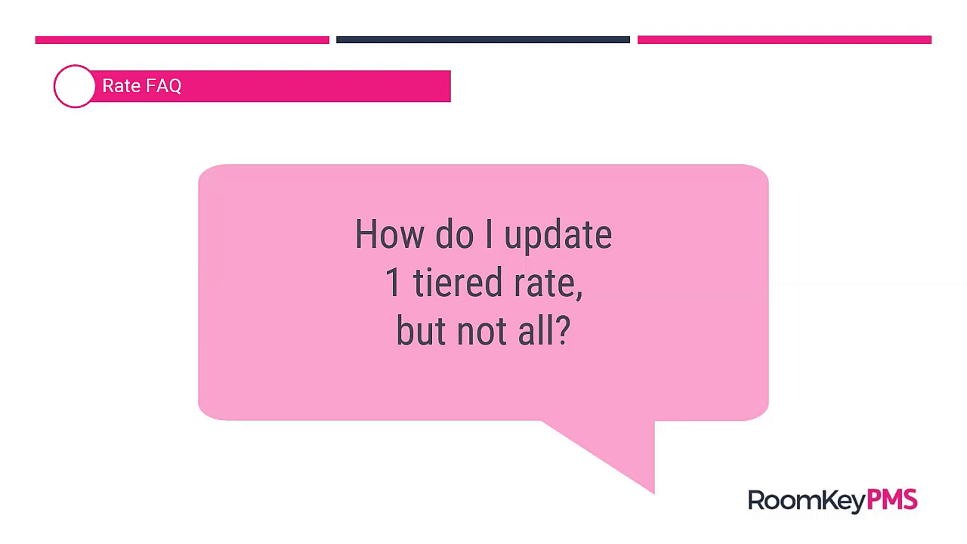
left_click(590, 160)
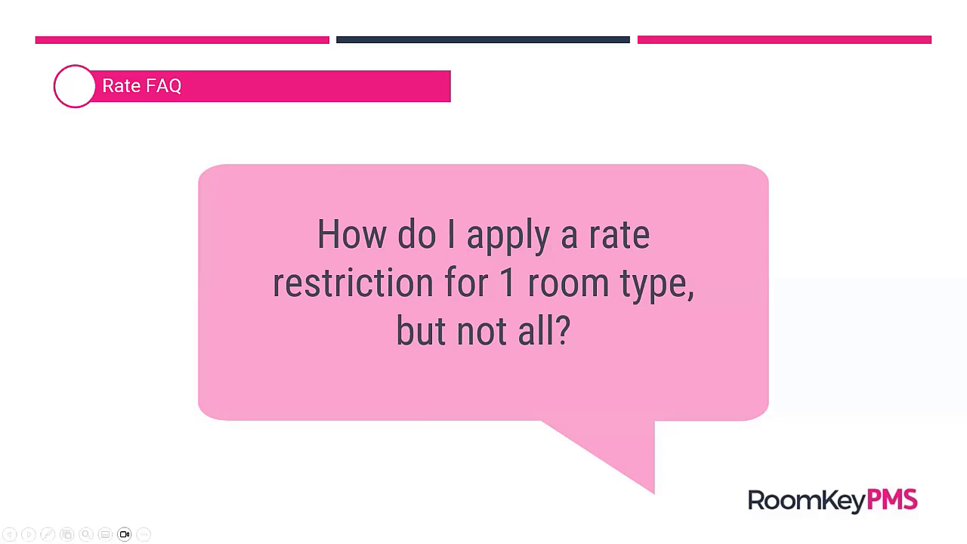
key("Right")
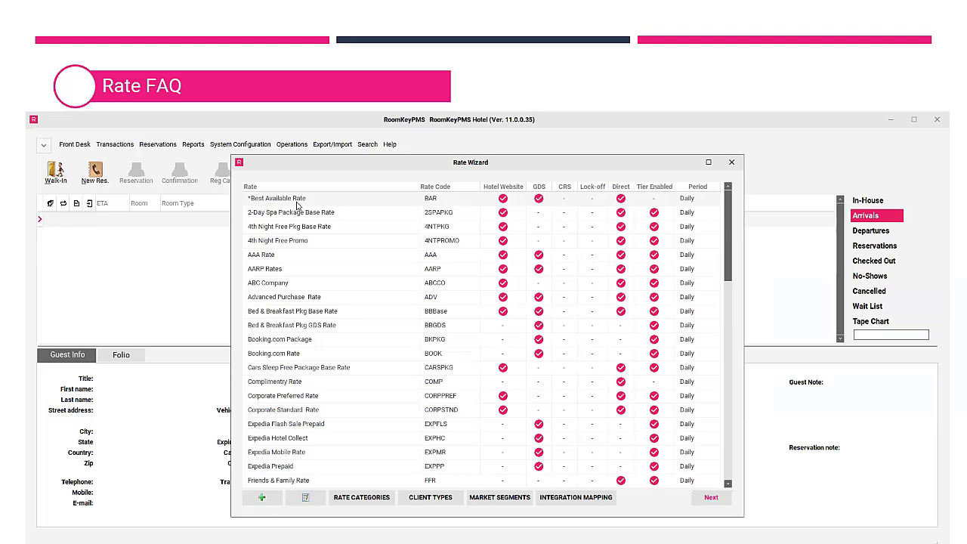
Open the *Best Available Rate and display its June 2024 Hotel Direct calendar for room type PH Villa.
left_click(710, 497)
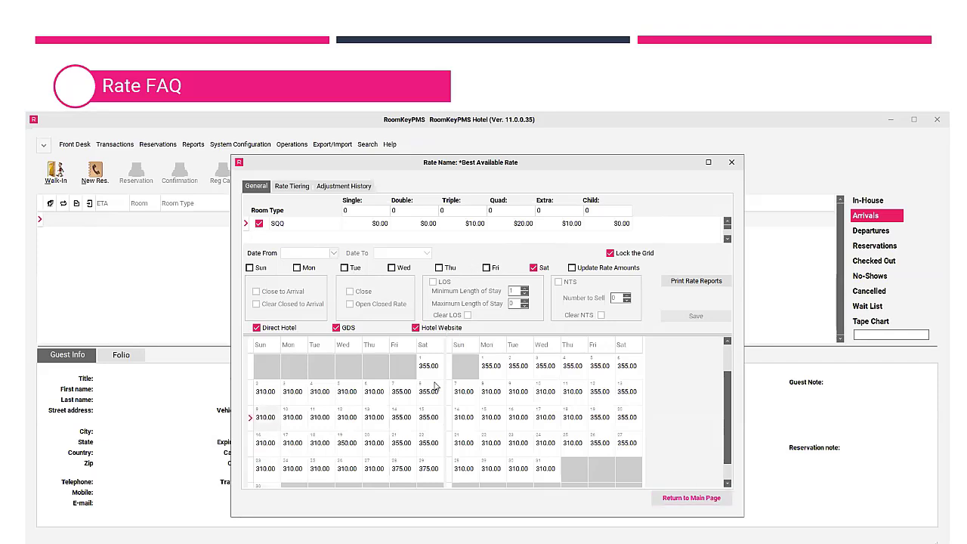
left_click_drag(730, 392, 730, 366)
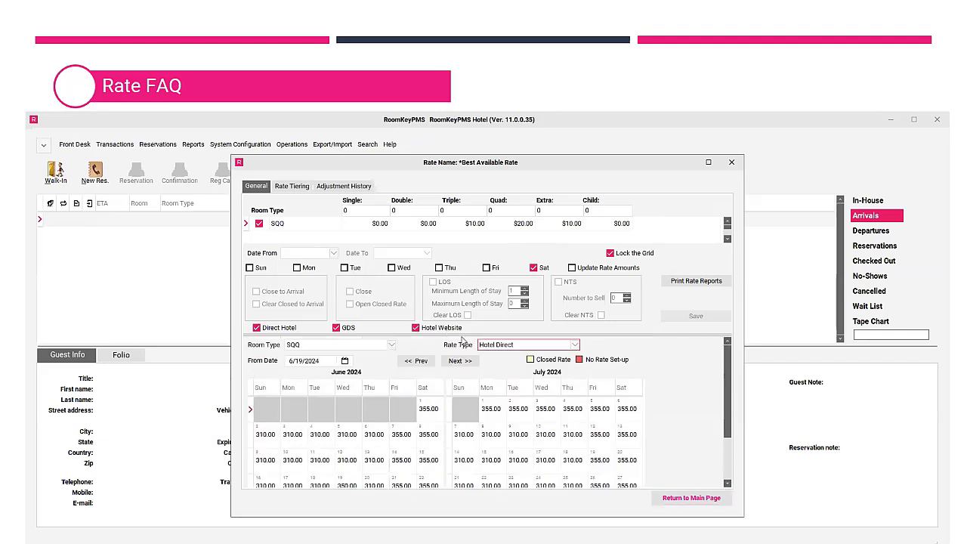
left_click(393, 347)
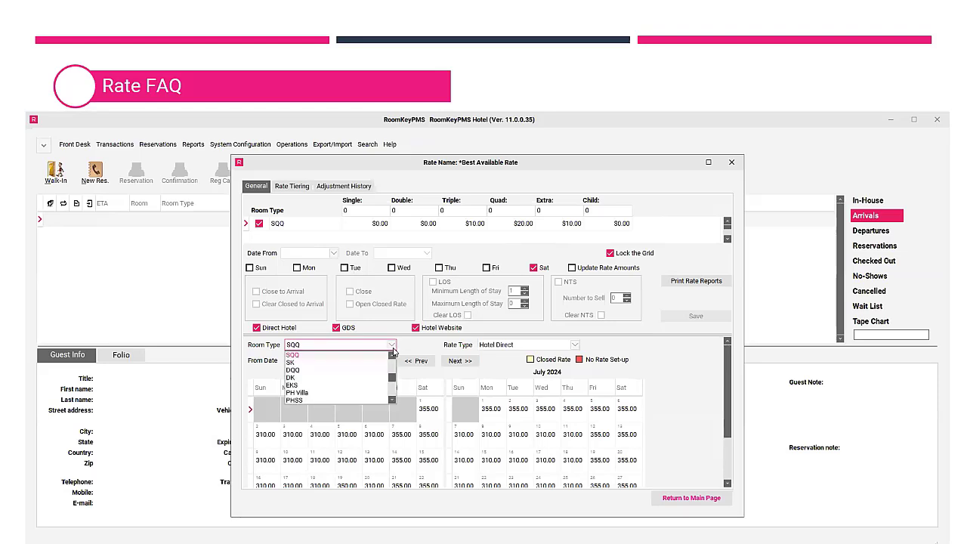
left_click(295, 393)
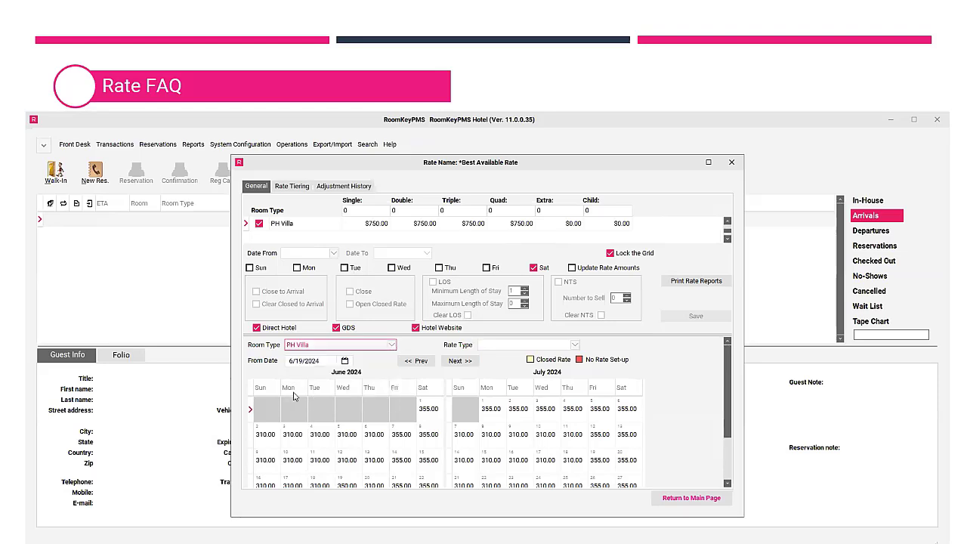
left_click(496, 348)
left_click(498, 355)
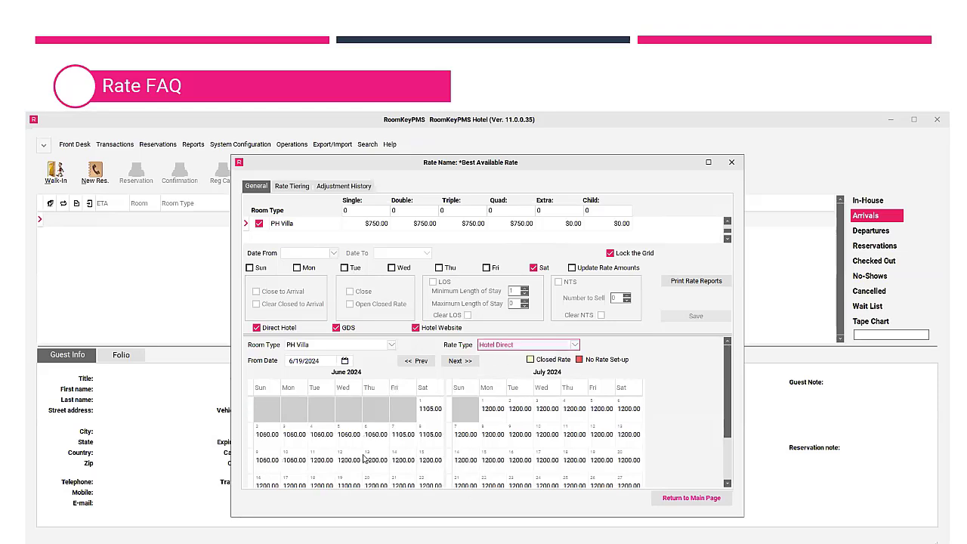
scroll(435, 485, "down", 1)
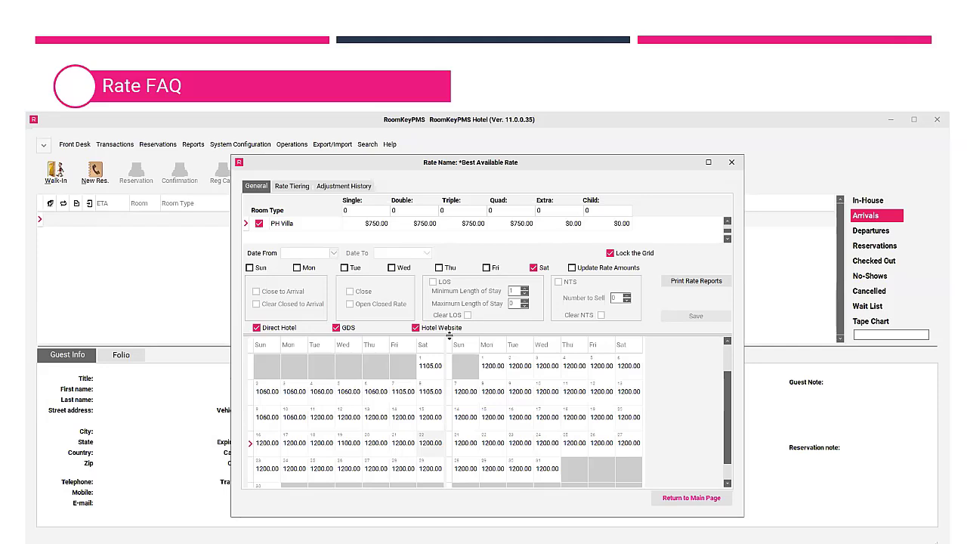
Unlock the room type grid and deselect every room type except PH Villa.
left_click_drag(449, 336, 457, 483)
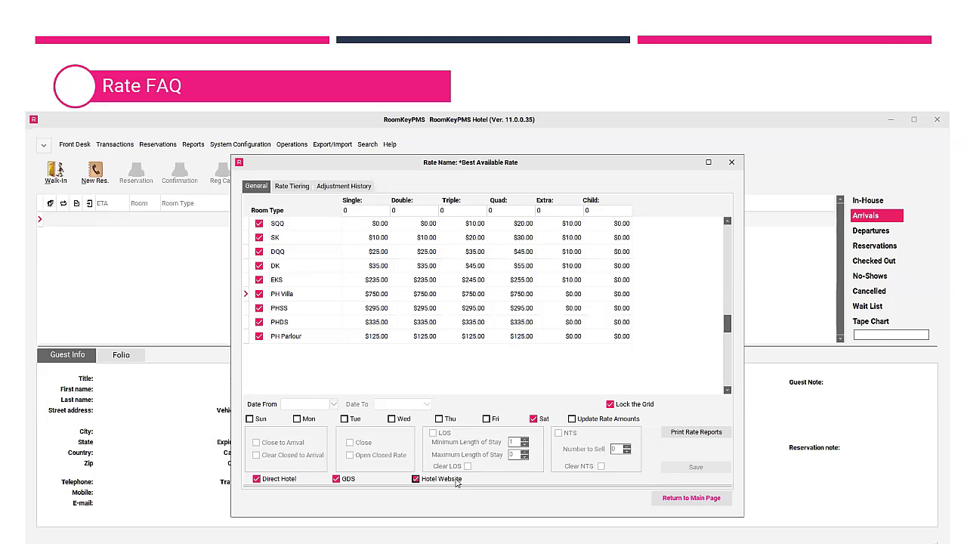
left_click(611, 404)
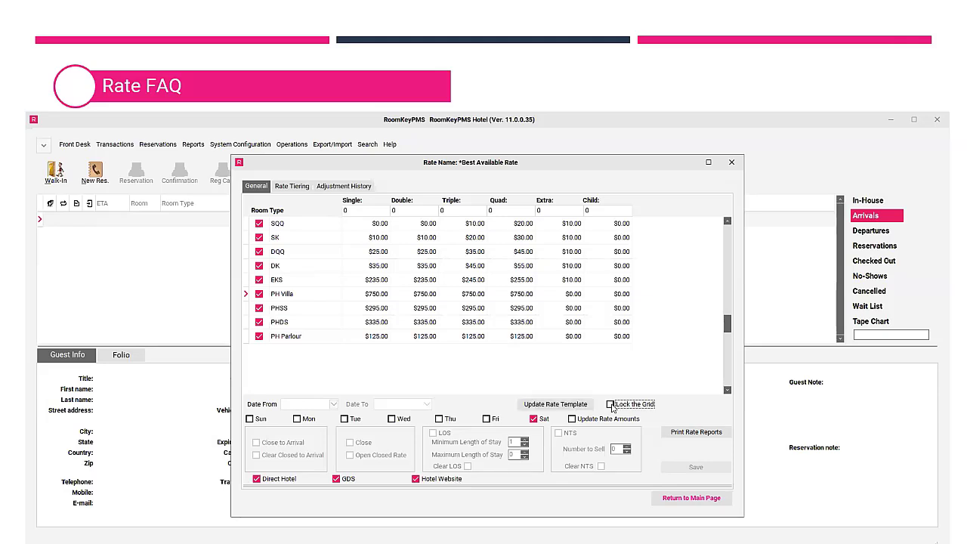
left_click(259, 224)
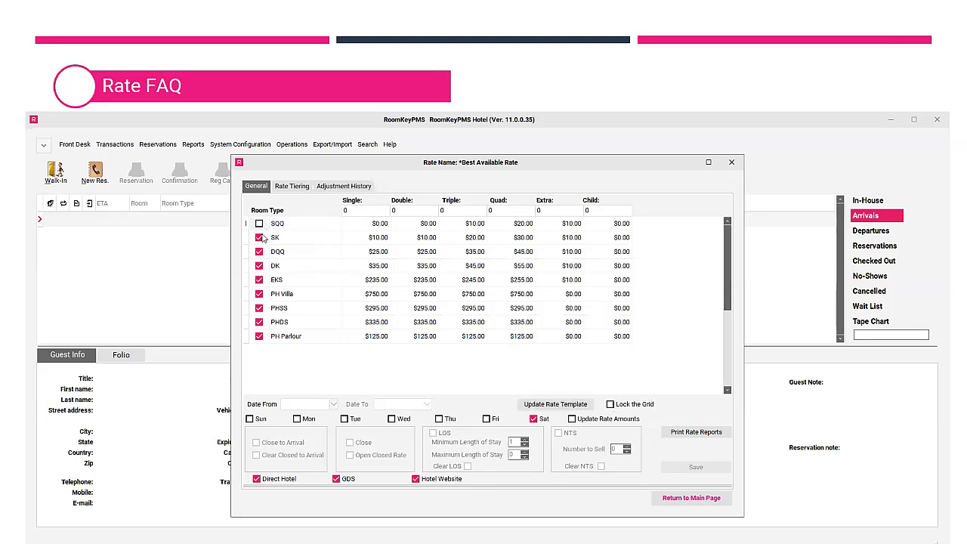
left_click(259, 237)
left_click(260, 251)
left_click(259, 265)
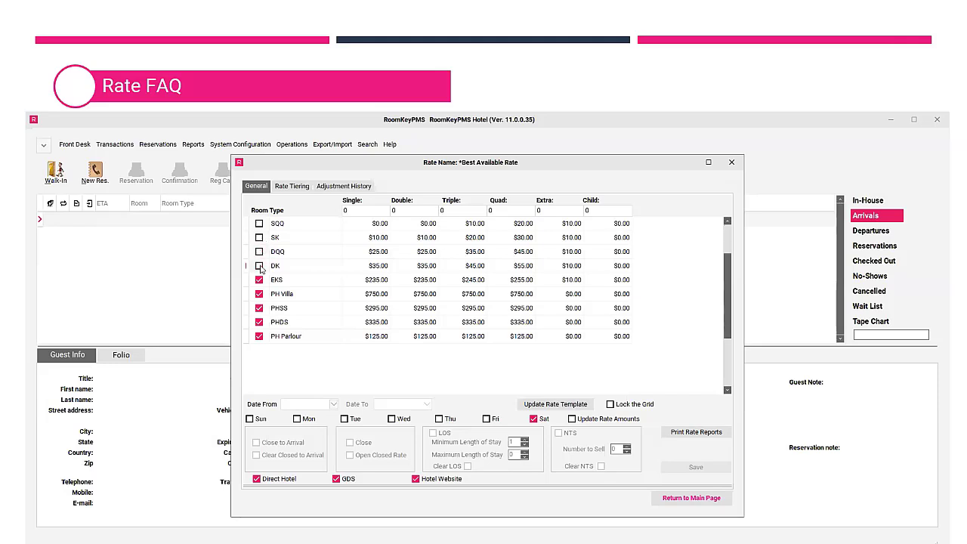
left_click(259, 279)
left_click(259, 308)
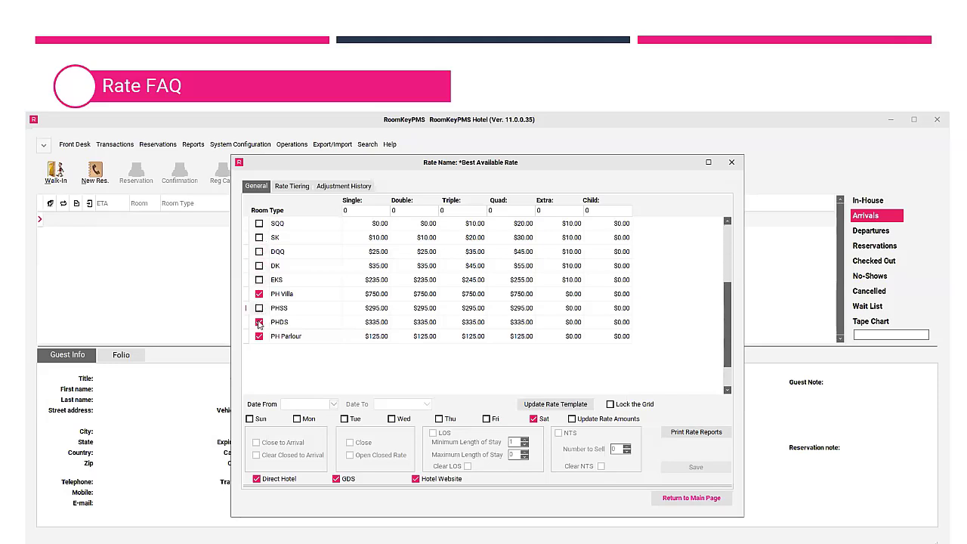
left_click(259, 322)
left_click(260, 336)
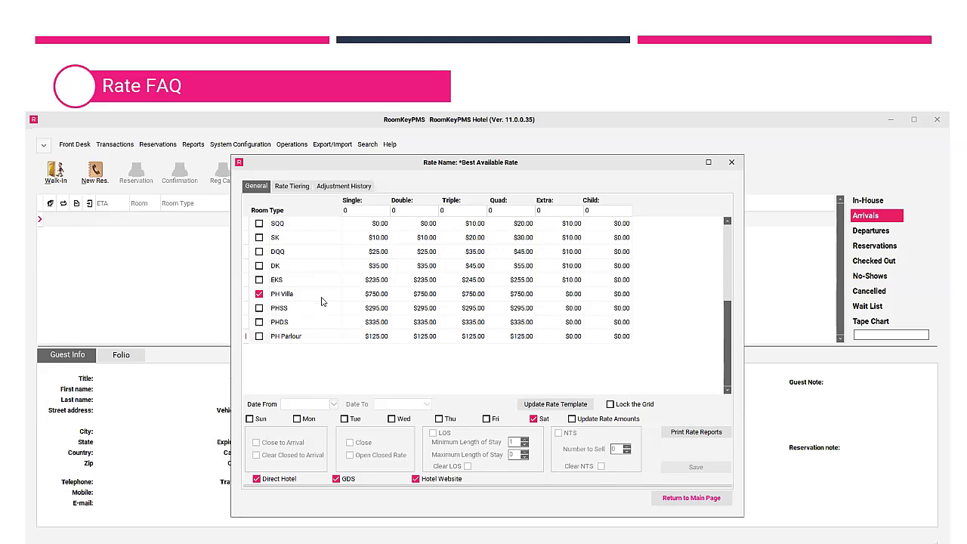
Limit the change to 6/22/2024 by setting it as both the start and end date.
left_click(336, 407)
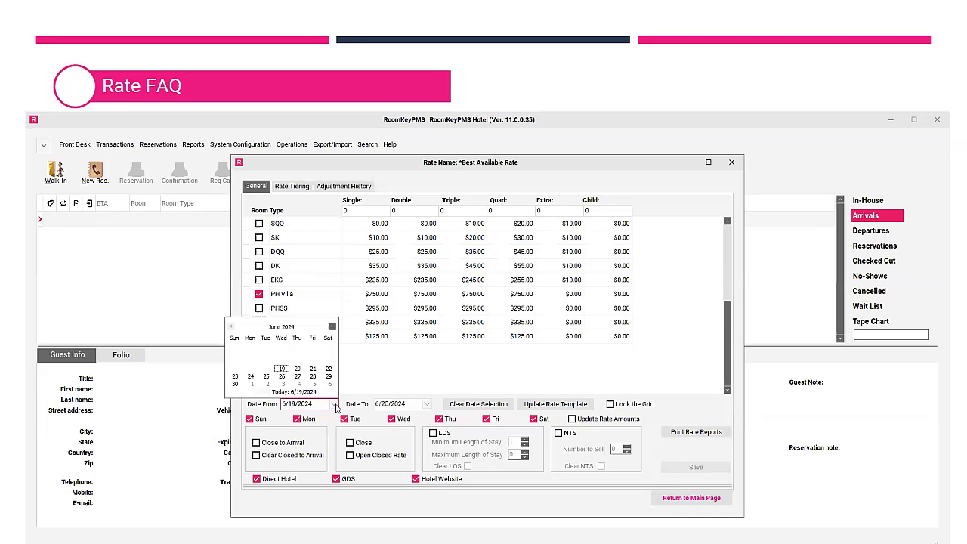
left_click(330, 373)
left_click(427, 406)
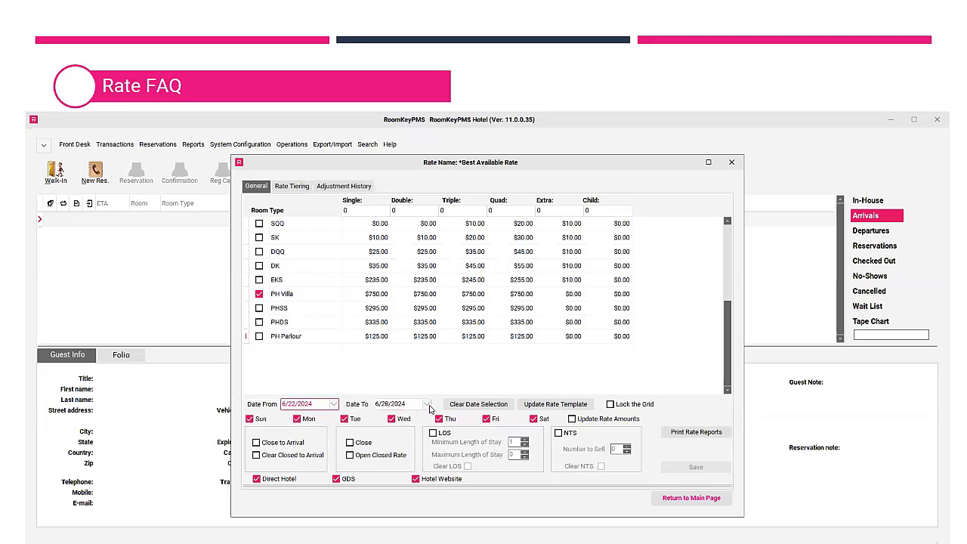
left_click(422, 372)
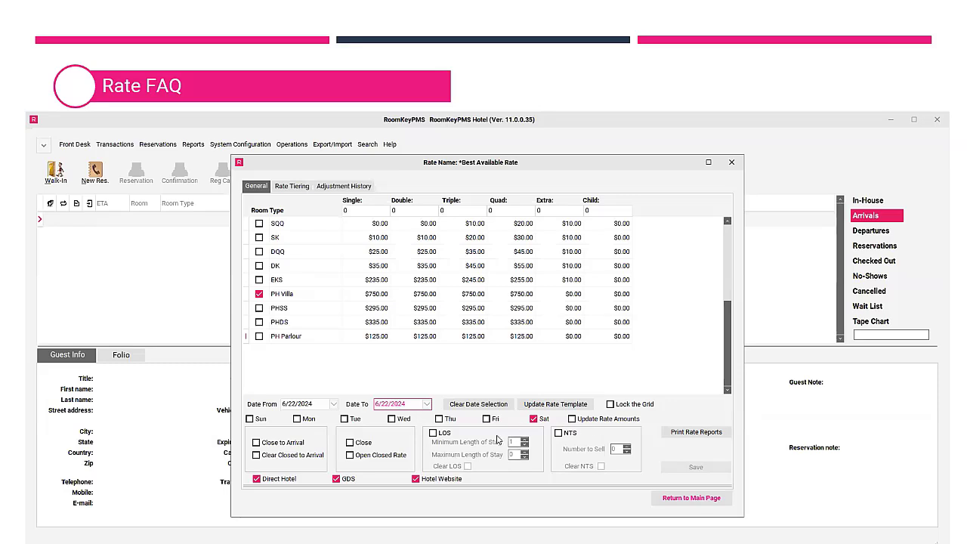
Apply the Close restriction to PH Villa, save it, and accept updating all tiered rate plans.
left_click(350, 443)
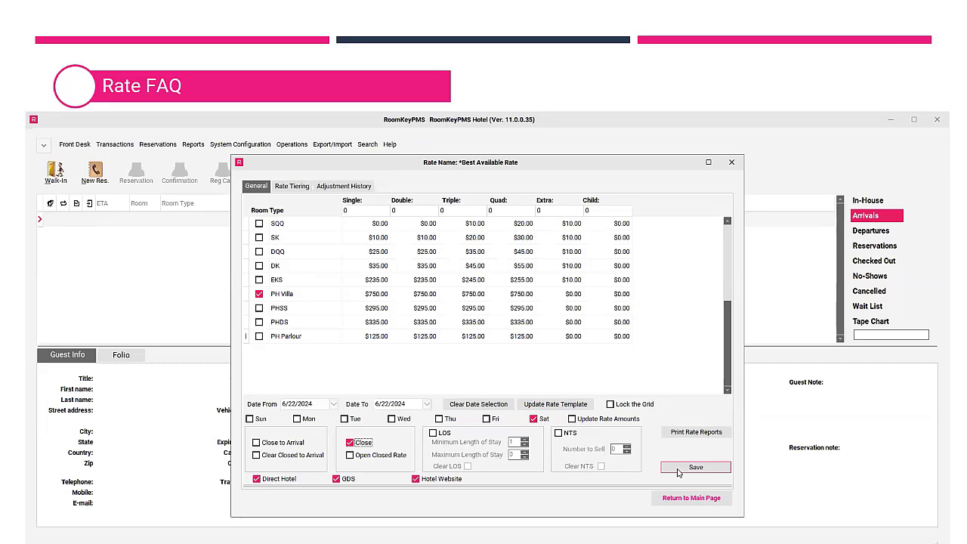
left_click(678, 469)
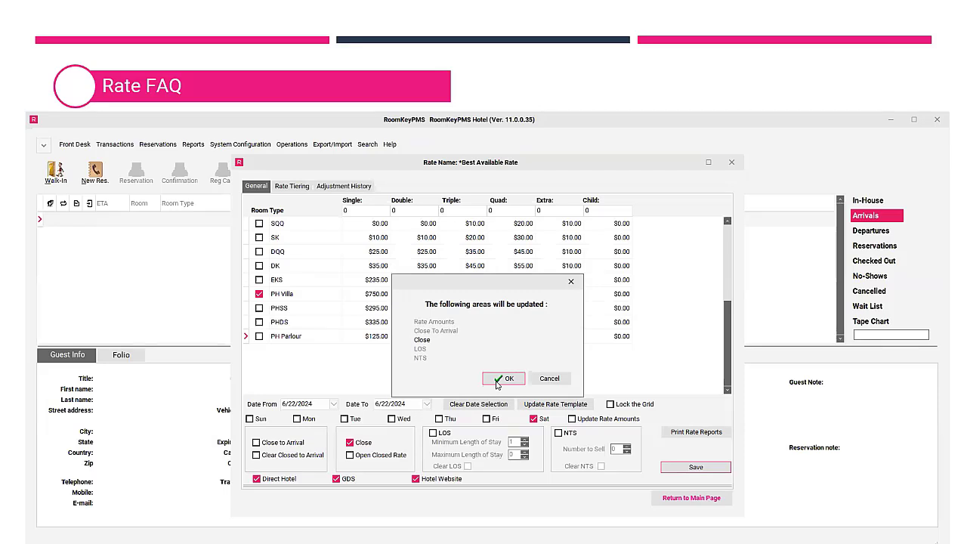
left_click(505, 379)
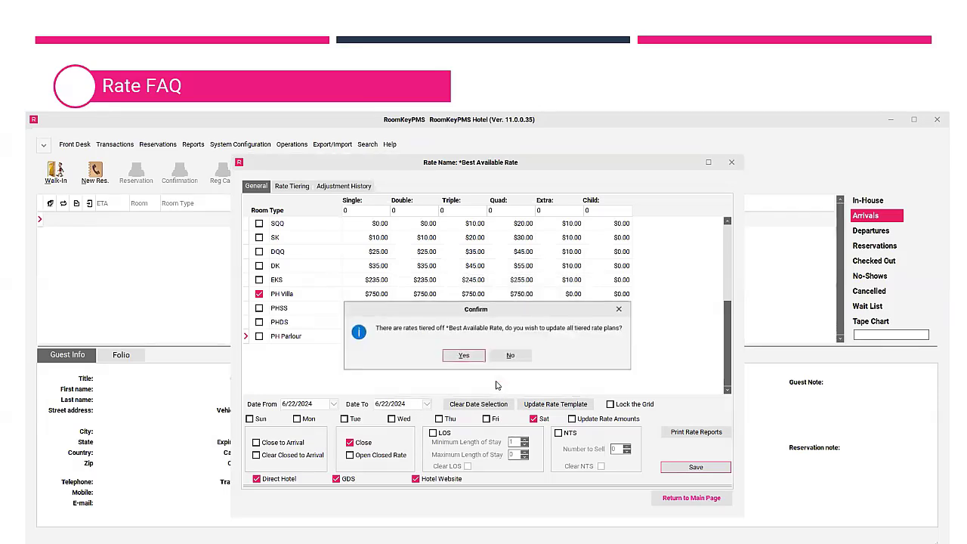
left_click(466, 356)
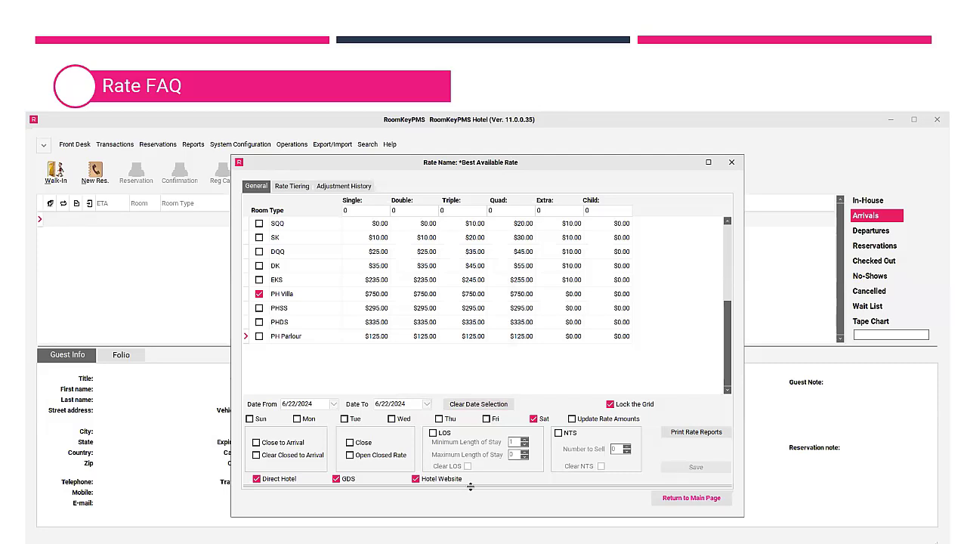
Check 6/22/2024 in the Hotel Direct rate calendar for room type PH Villa.
left_click_drag(467, 484, 457, 247)
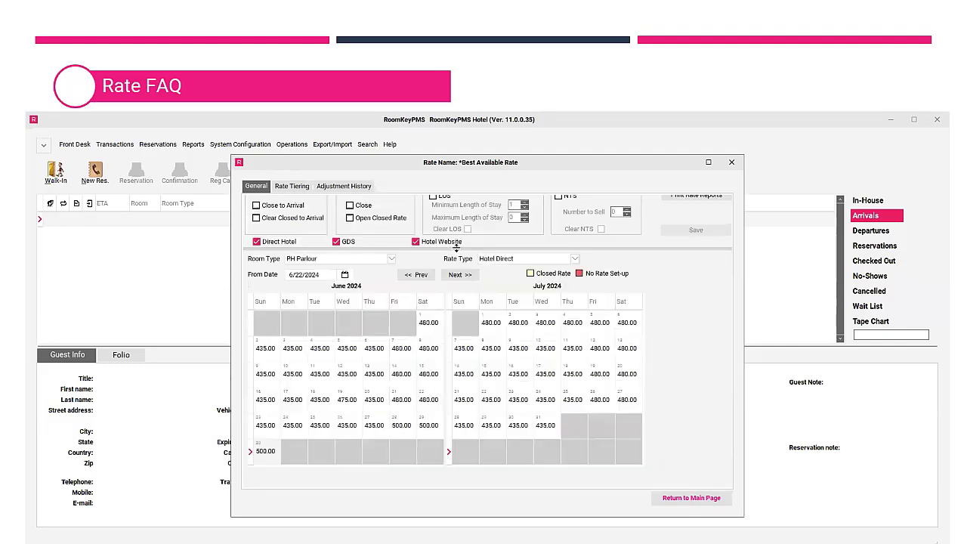
left_click(355, 259)
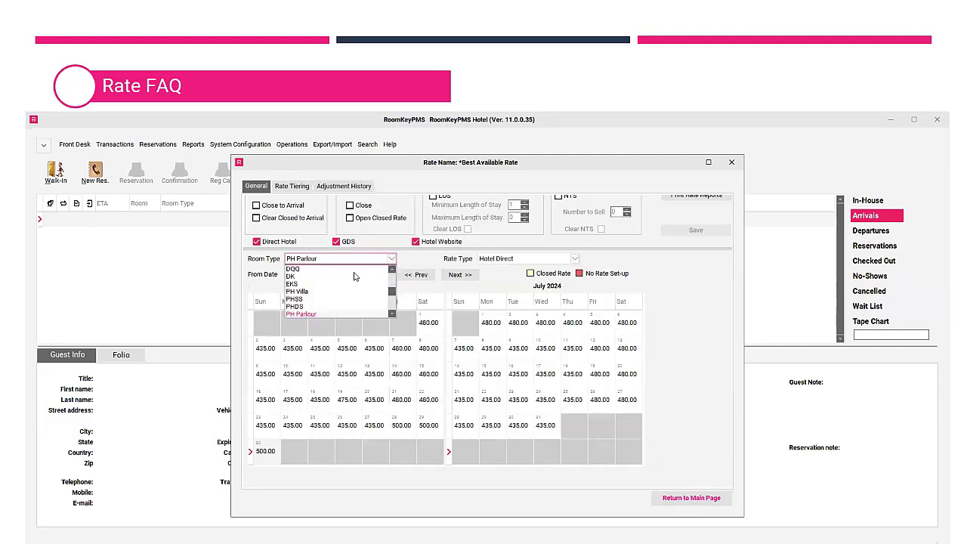
left_click(298, 291)
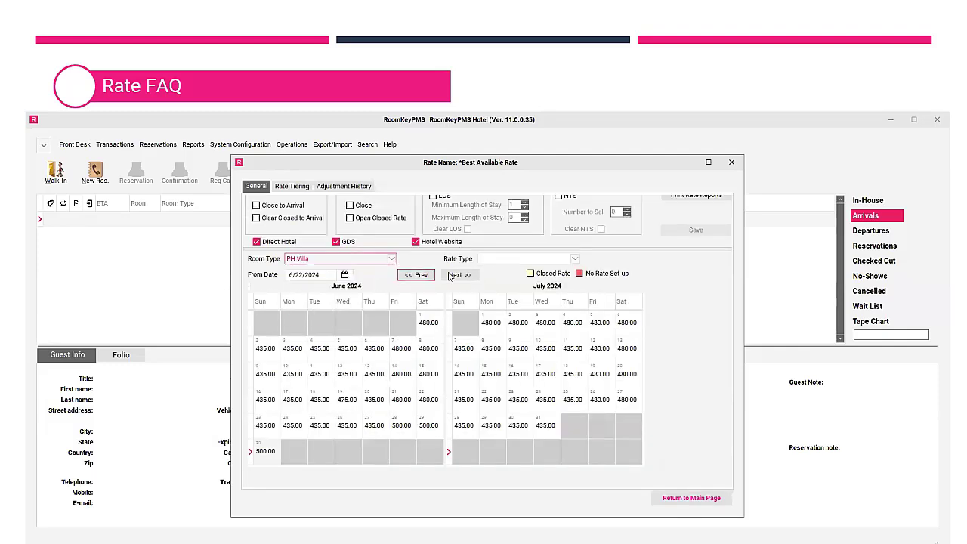
left_click(500, 261)
left_click(500, 269)
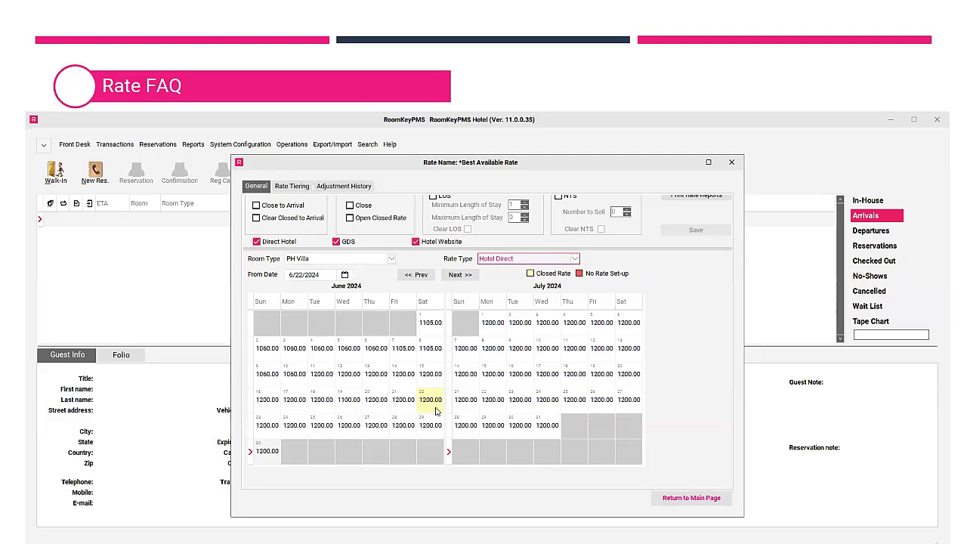
Check 6/22/2024 in the Hotel Direct rate calendar for room type SQQ to compare it with PH Villa.
left_click(390, 260)
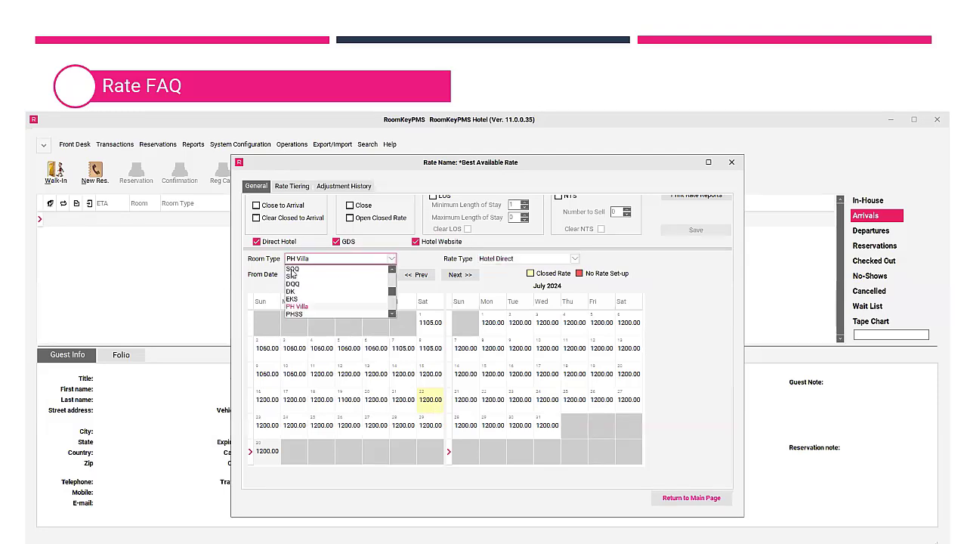
left_click(362, 269)
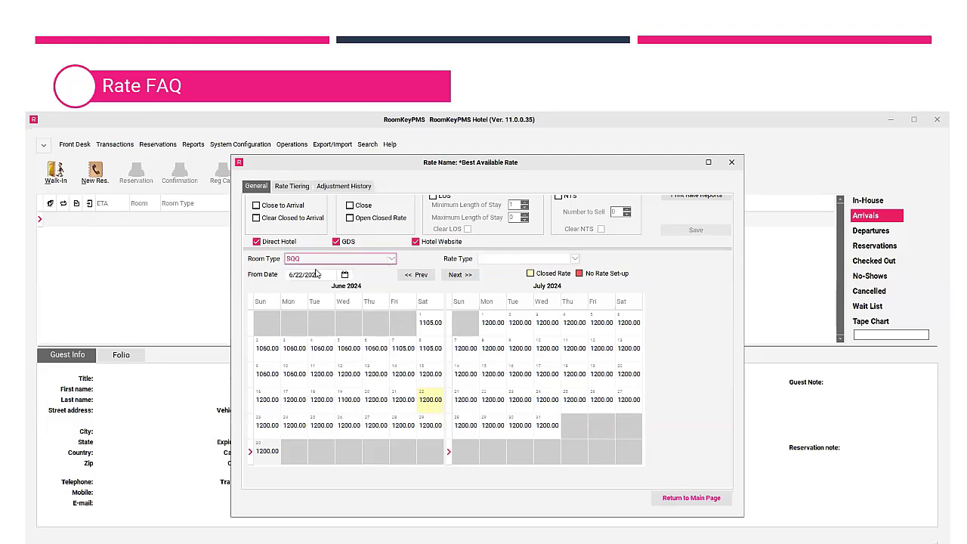
left_click(498, 260)
left_click(492, 269)
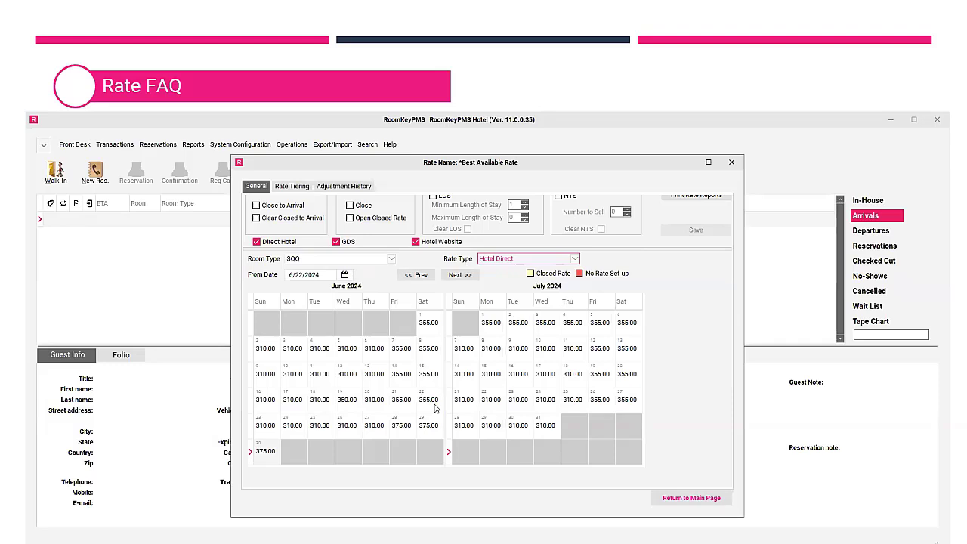
left_click(391, 260)
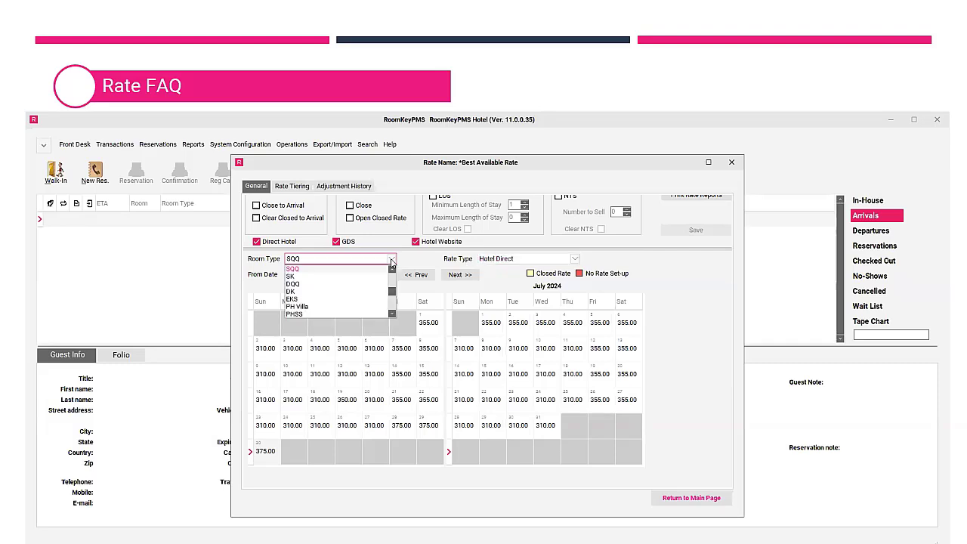
Apply Open Closed Rate to PH Villa for 6/22/2024, save it, and accept updating all tiered rate plans.
left_click_drag(399, 250, 418, 431)
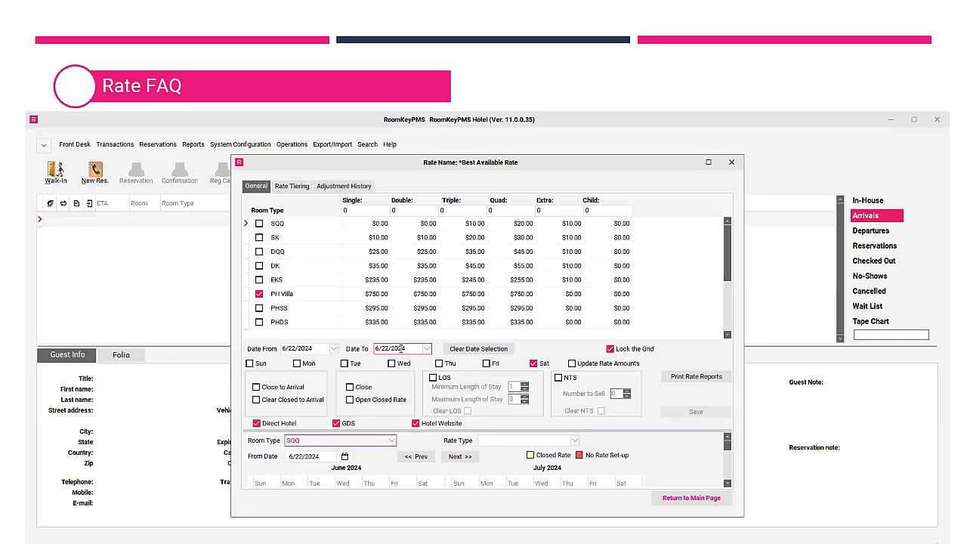
left_click(350, 400)
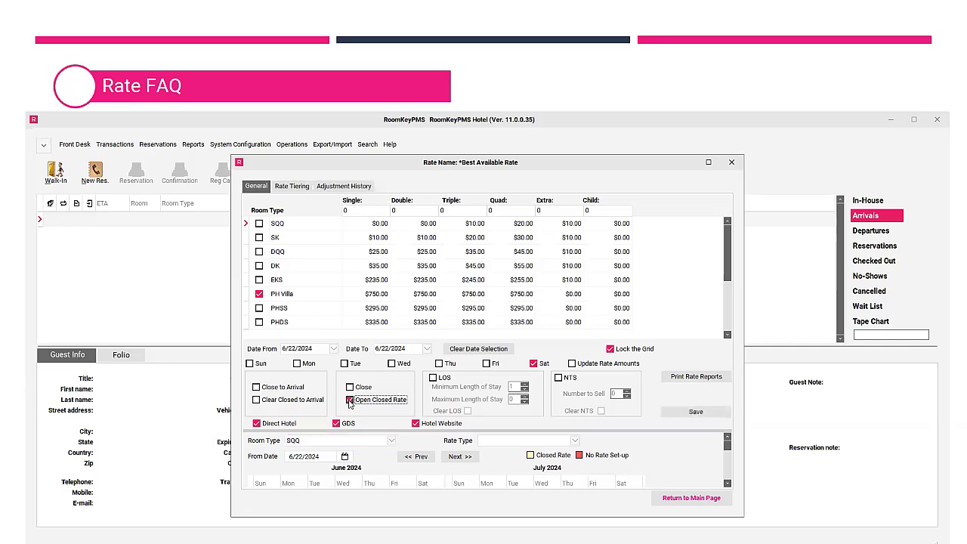
left_click(694, 414)
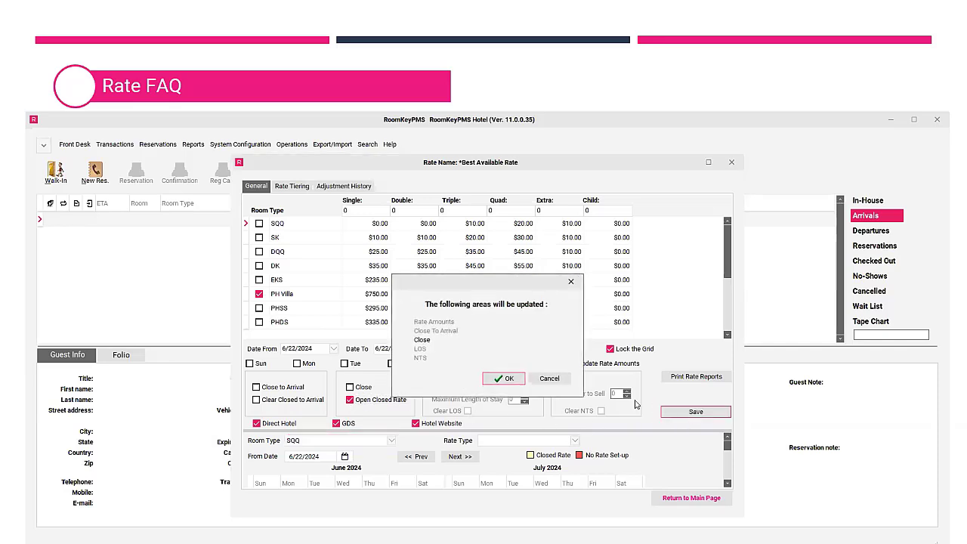
left_click(510, 380)
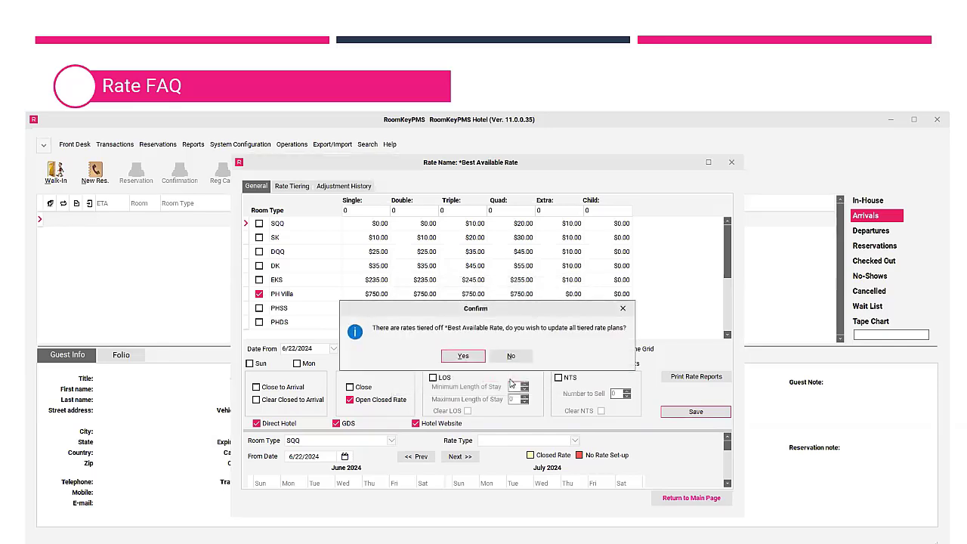
left_click(463, 358)
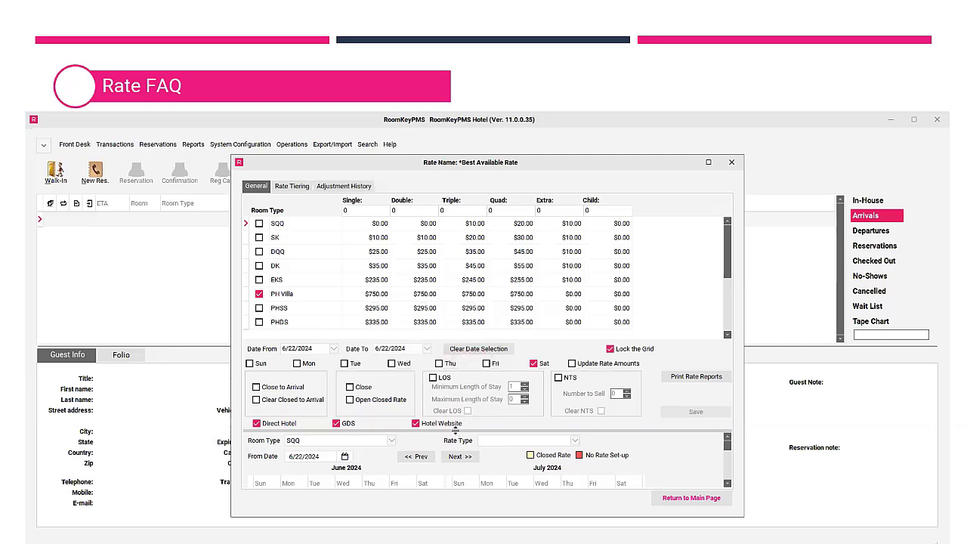
Check 6/22/2024 in PH Villa's Hotel Direct rate calendar again, and return to the main page.
left_click_drag(458, 428, 439, 278)
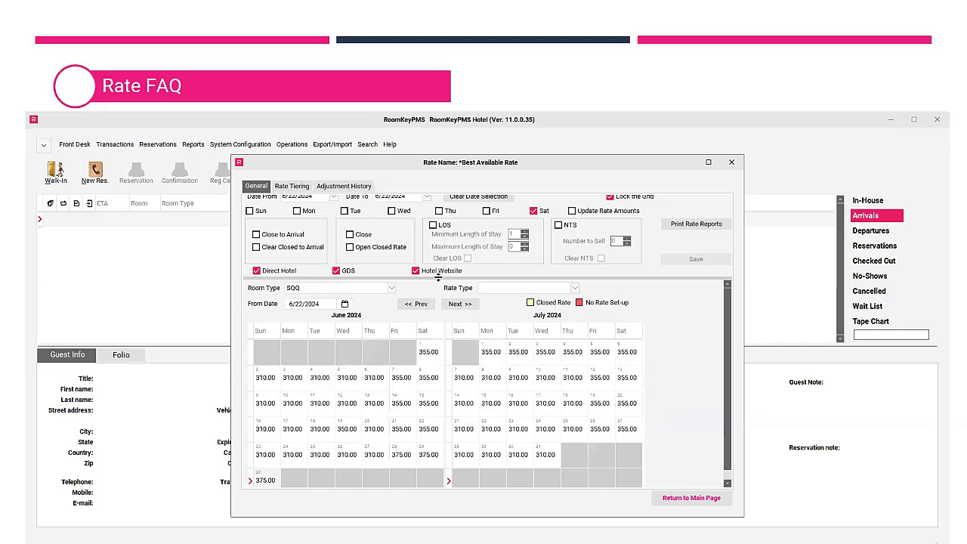
left_click(391, 290)
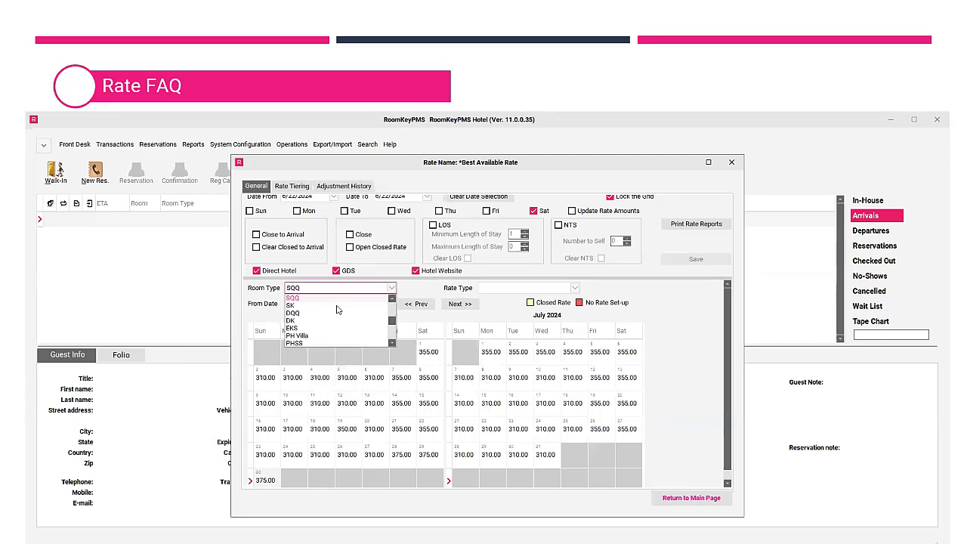
left_click(300, 336)
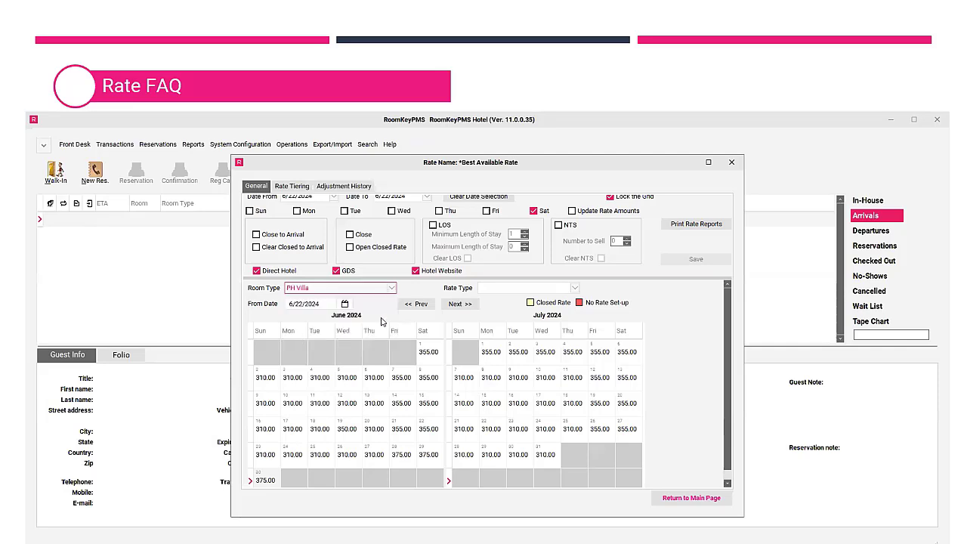
left_click(490, 290)
left_click(488, 299)
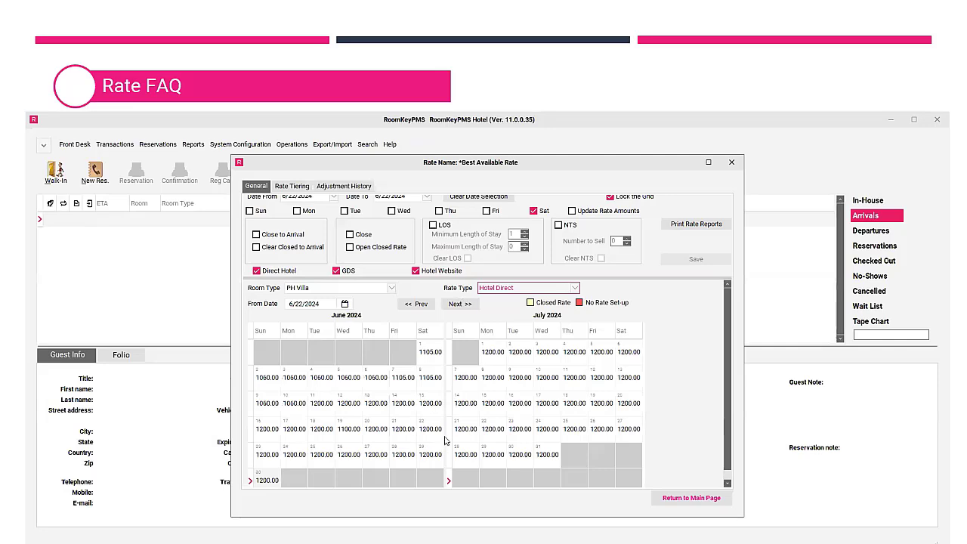
scroll(436, 432, "down", 1)
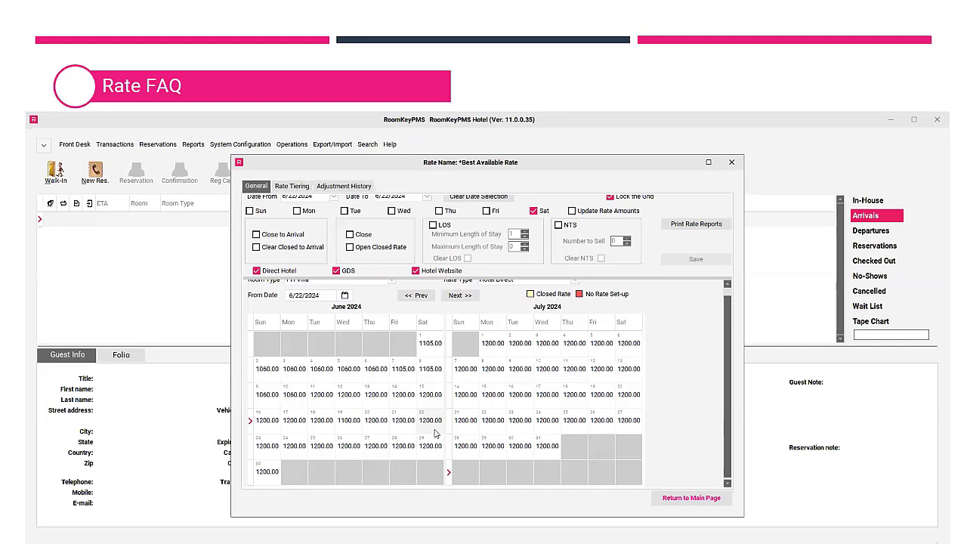
left_click(699, 498)
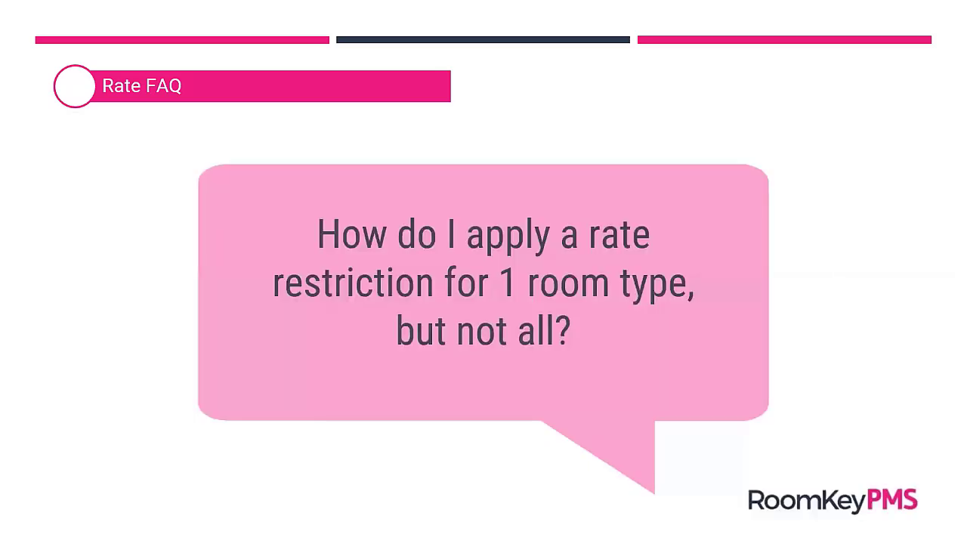